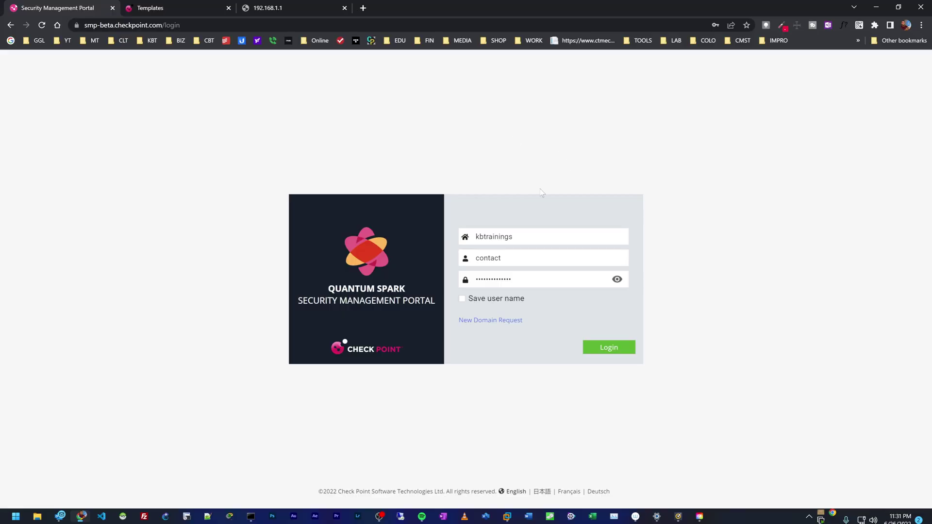
Sign in to the SMP portal with the service domain and bring up the Map page.
{"action": "left_click", "coordinate": [513, 237]}
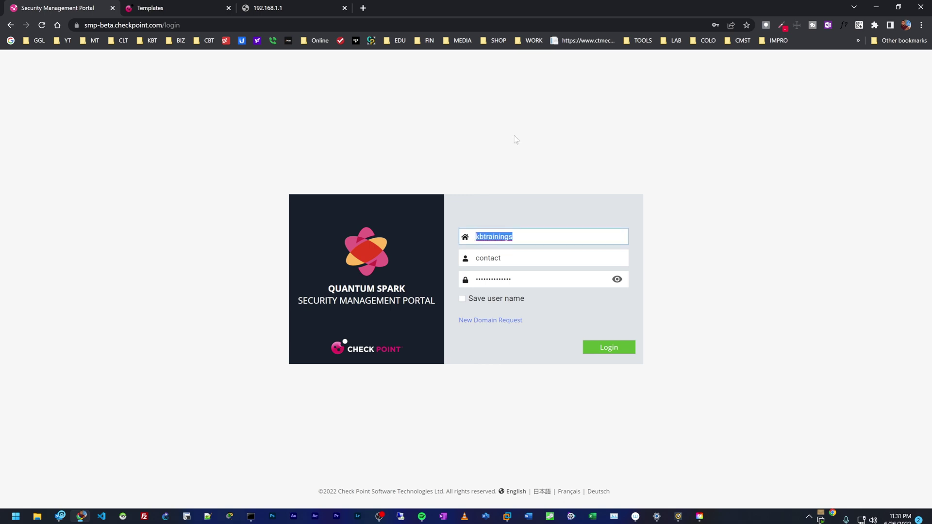
{"action": "left_click", "coordinate": [604, 353]}
{"action": "left_click", "coordinate": [605, 352]}
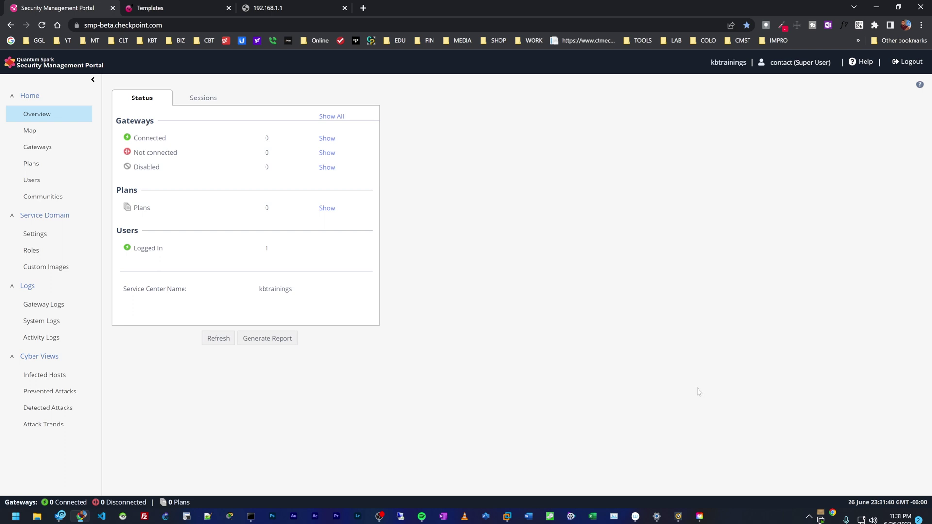
{"action": "left_click", "coordinate": [50, 137]}
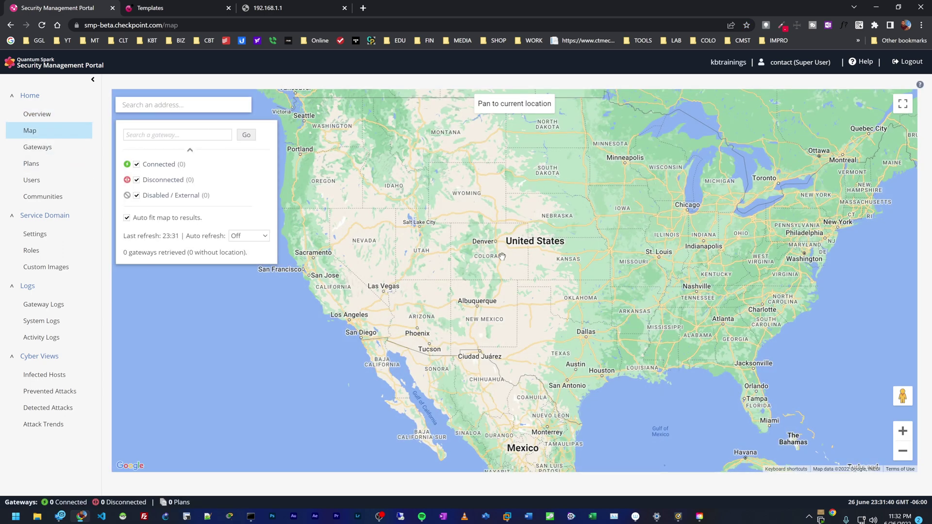
Browse the Map, Gateways, Plans and Communities pages, confirming no gateways or plans exist.
{"action": "scroll", "coordinate": [516, 237], "scroll_direction": "down", "scroll_amount": 3}
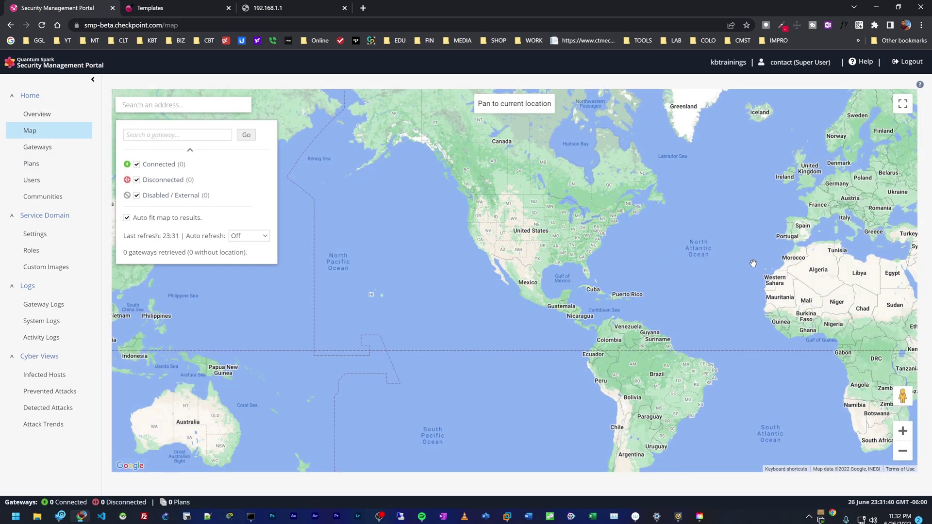
{"action": "scroll", "coordinate": [528, 223], "scroll_direction": "up", "scroll_amount": 3}
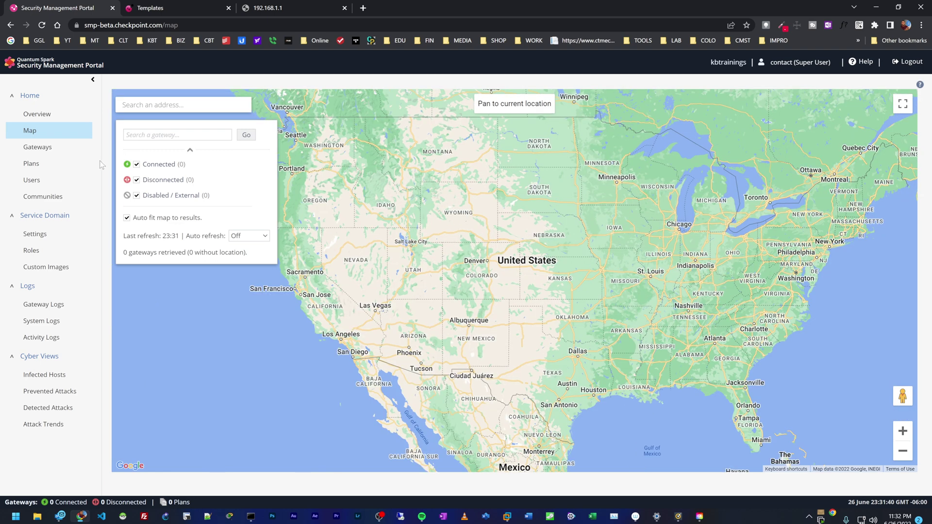
{"action": "left_click", "coordinate": [38, 151]}
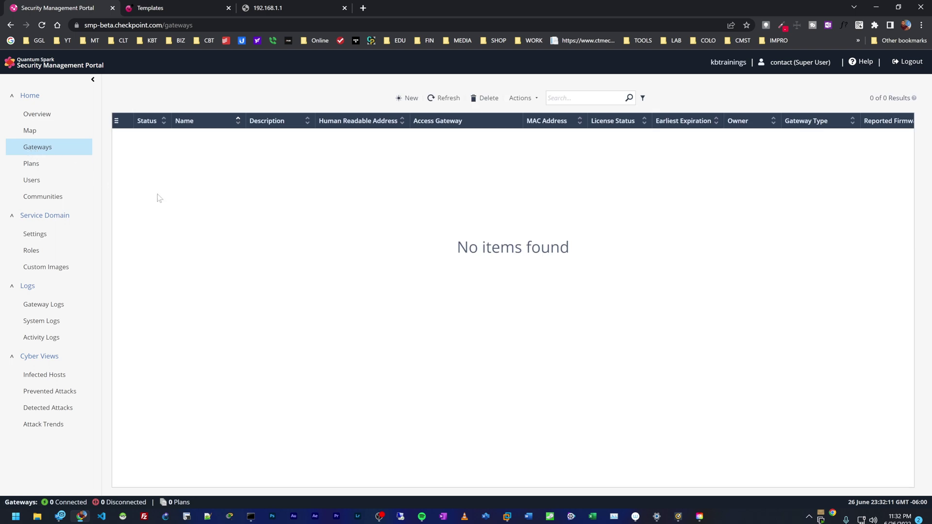
{"action": "left_click", "coordinate": [33, 167]}
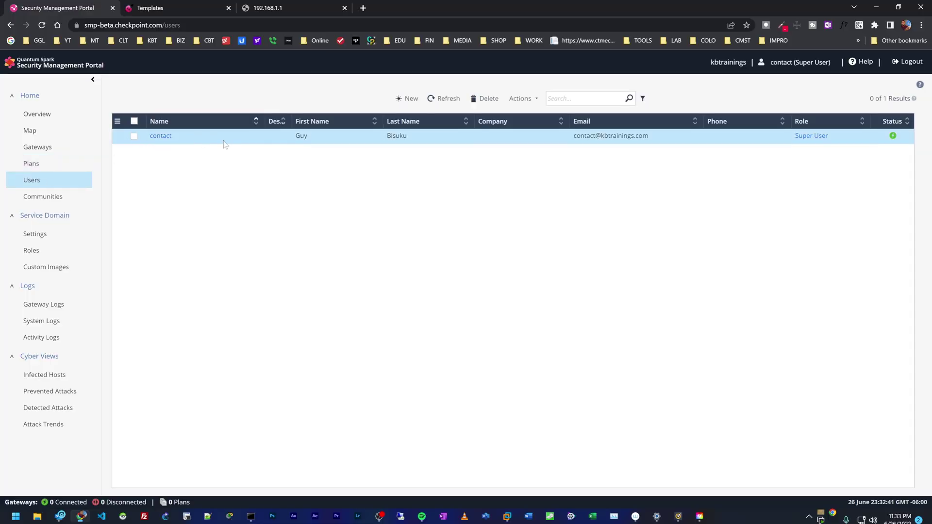
{"action": "left_click", "coordinate": [68, 197]}
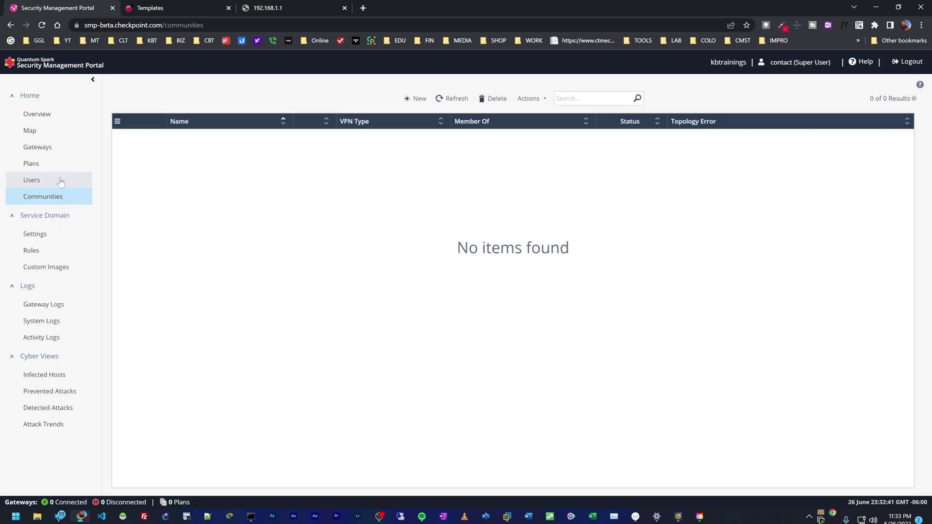
{"action": "left_click", "coordinate": [46, 149]}
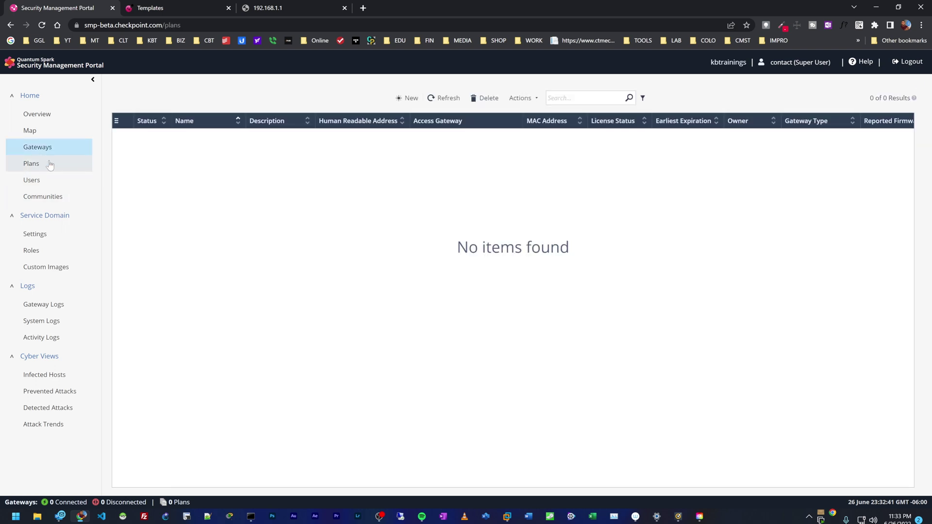
{"action": "left_click", "coordinate": [48, 151]}
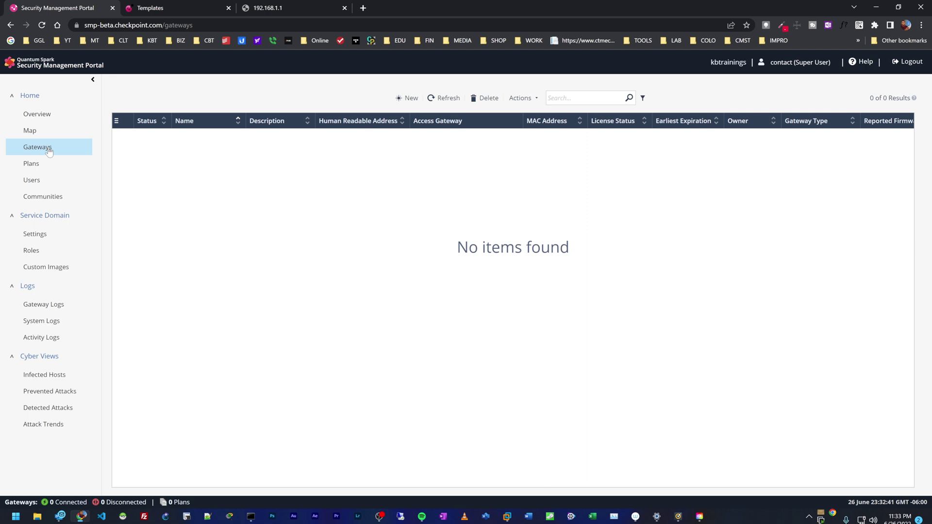
{"action": "left_click", "coordinate": [164, 7]}
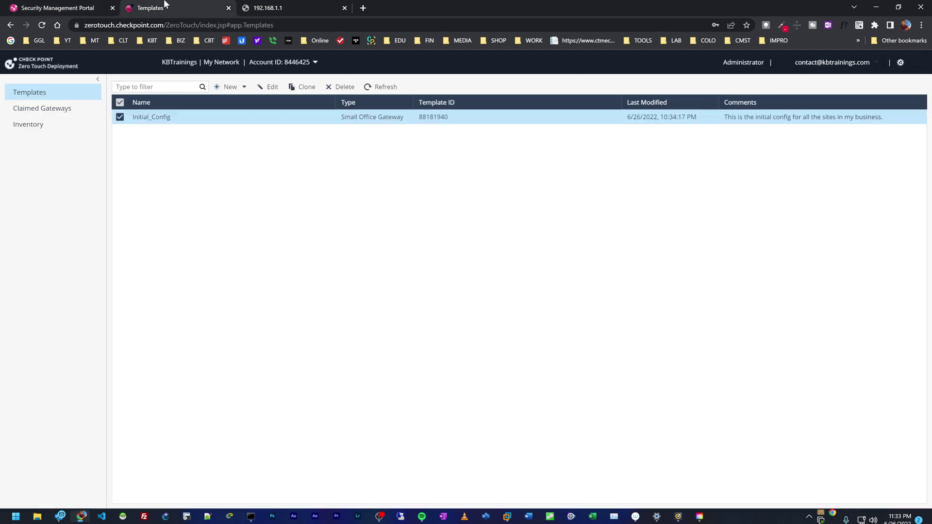
Inspect the Initial_Config template's empty SMP IP/DNS and service domain fields, then cancel unchanged.
{"action": "left_click", "coordinate": [72, 107]}
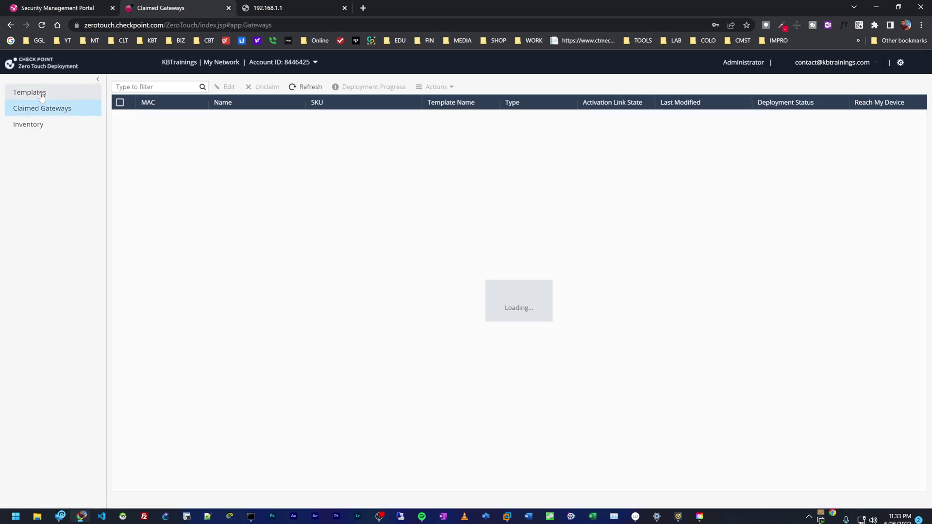
{"action": "left_click", "coordinate": [43, 96]}
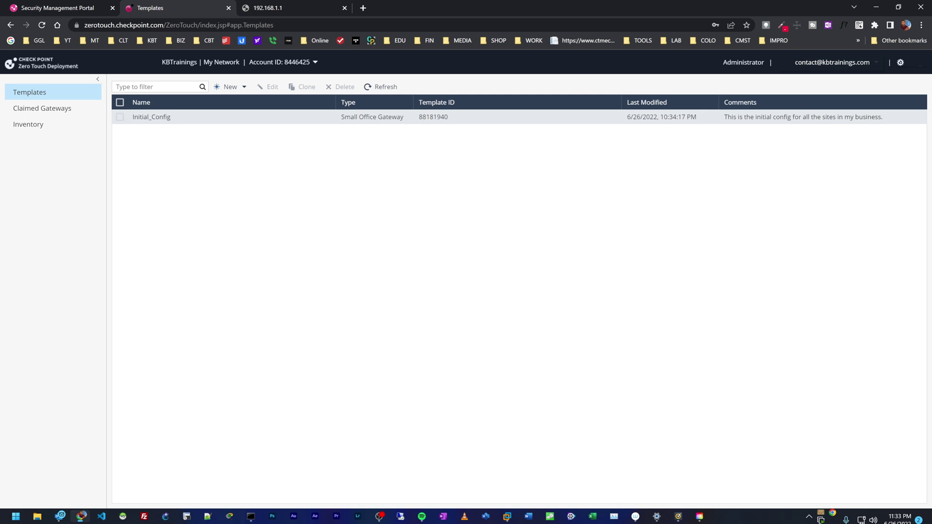
{"action": "double_click", "coordinate": [144, 118]}
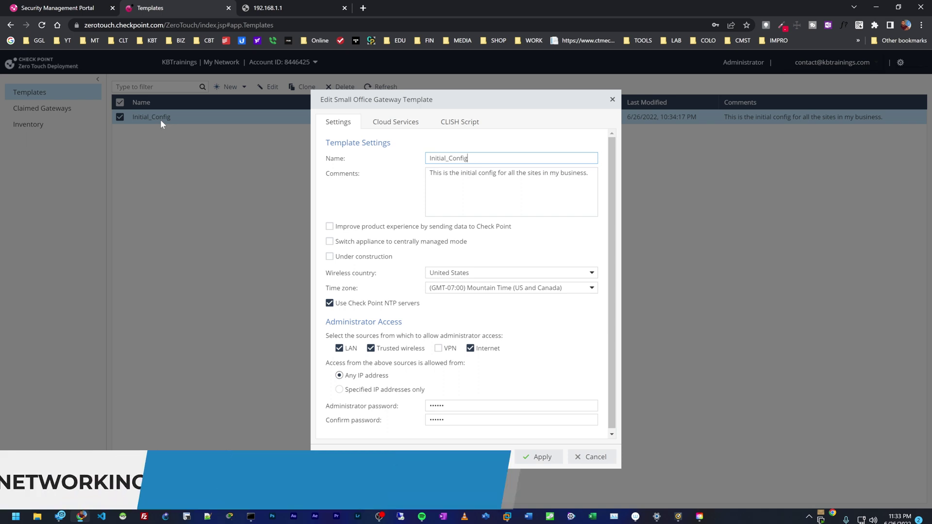
{"action": "left_click", "coordinate": [379, 126]}
{"action": "left_click", "coordinate": [380, 127]}
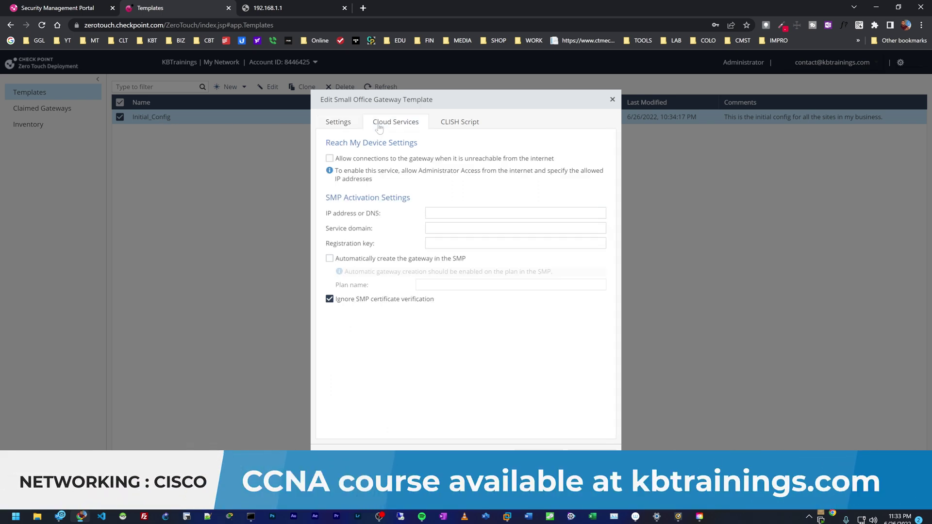
{"action": "left_click", "coordinate": [429, 214]}
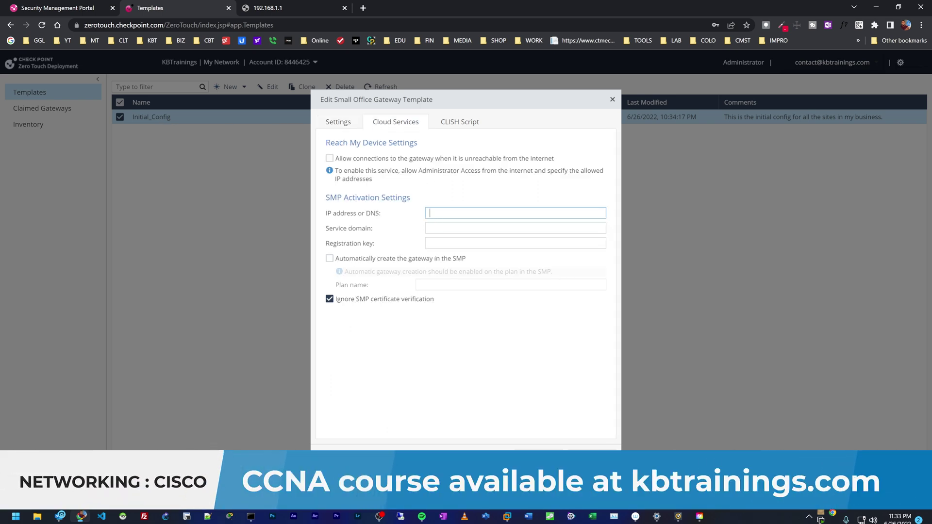
{"action": "left_click", "coordinate": [430, 228]}
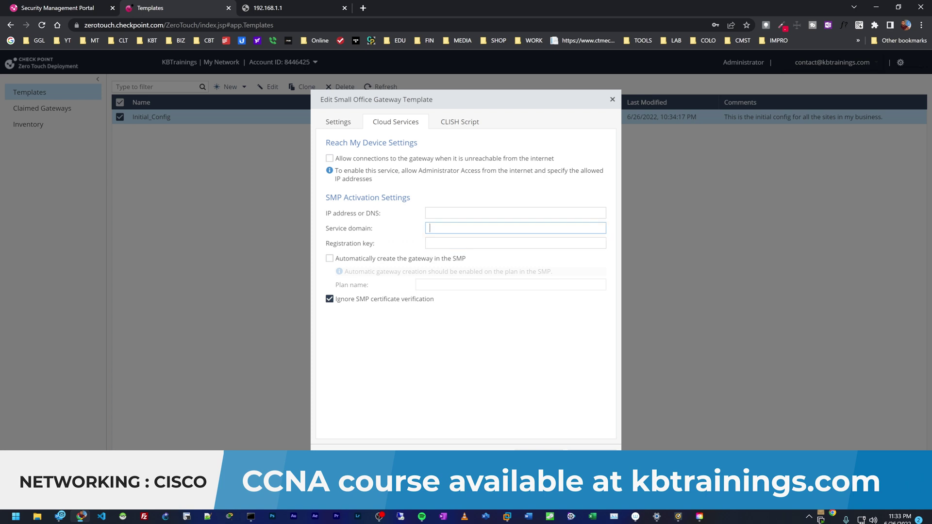
{"action": "left_click", "coordinate": [429, 213]}
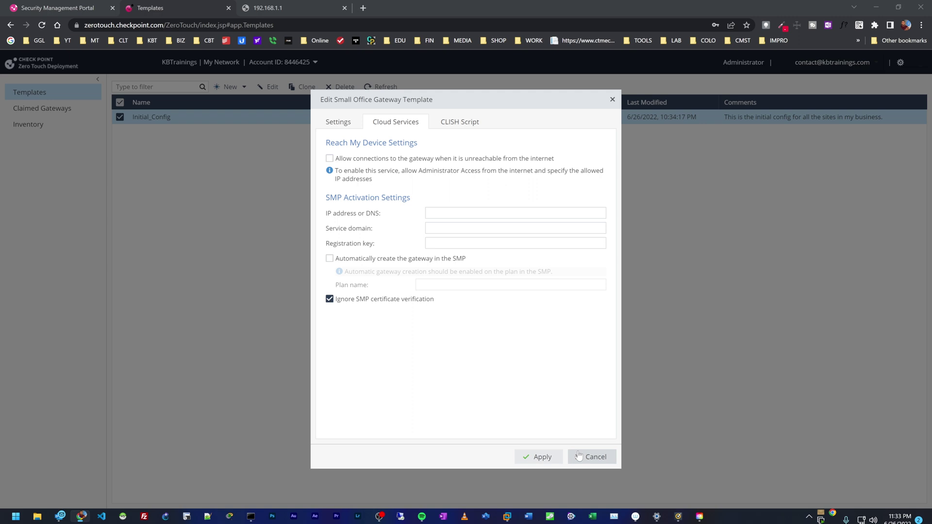
{"action": "left_click", "coordinate": [582, 459]}
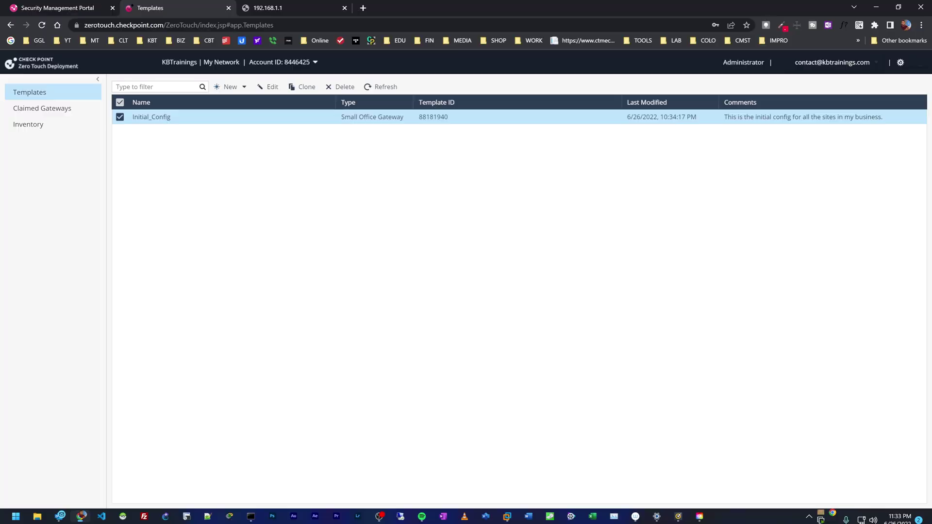
{"action": "left_click", "coordinate": [299, 5]}
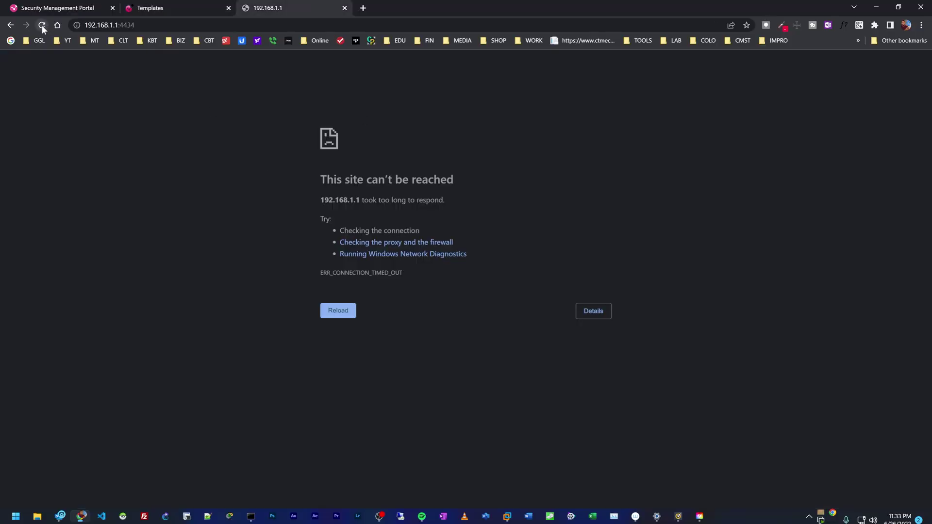
Get past the certificate warning on the 1590 appliance WebUI and open its Cloud Services page.
{"action": "left_click", "coordinate": [42, 26]}
{"action": "left_click", "coordinate": [342, 310]}
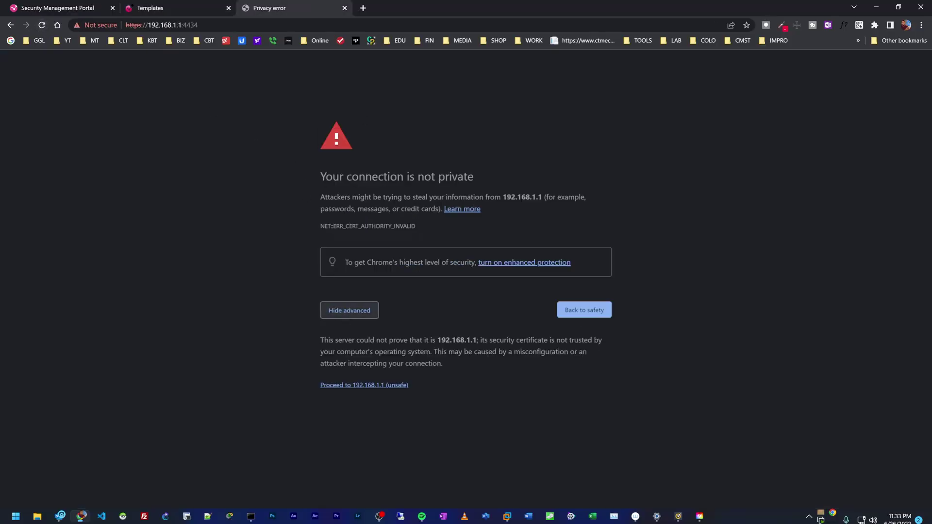
{"action": "left_click", "coordinate": [369, 387]}
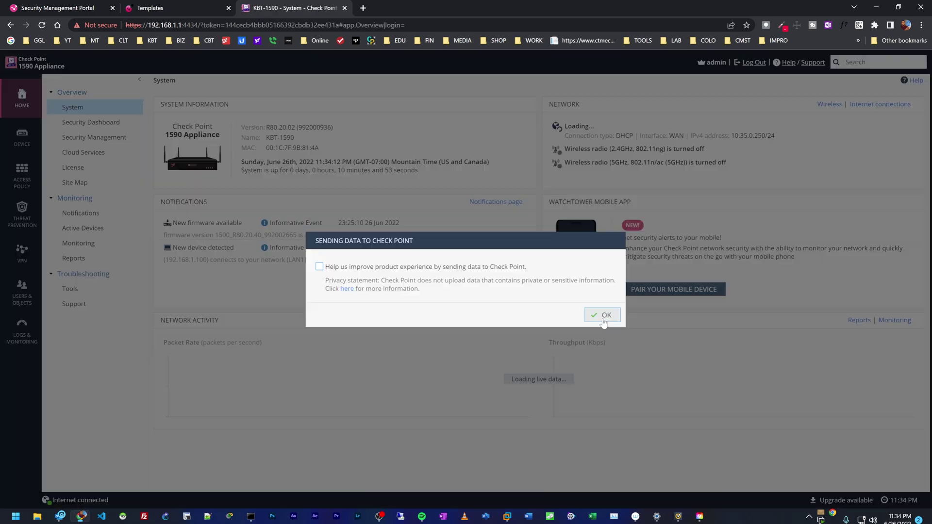
{"action": "left_click", "coordinate": [603, 318]}
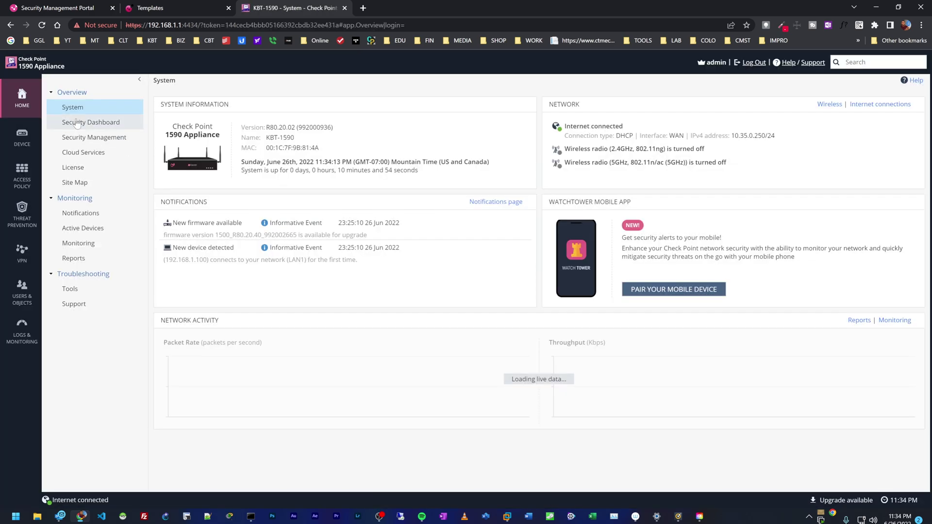
{"action": "left_click", "coordinate": [80, 153]}
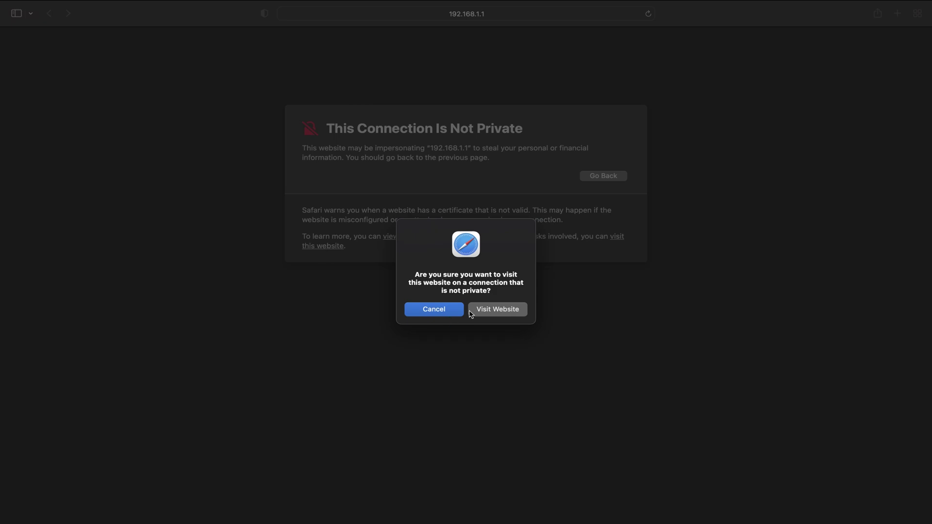
Load the 1600 appliance WebUI past the certificate warning and open its Cloud Services page.
{"action": "left_click", "coordinate": [491, 309]}
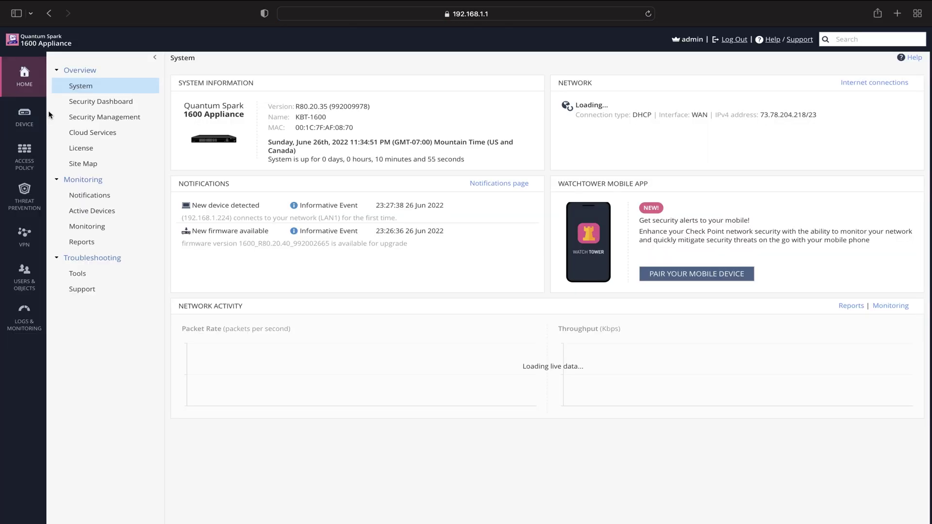
{"action": "left_click", "coordinate": [86, 134]}
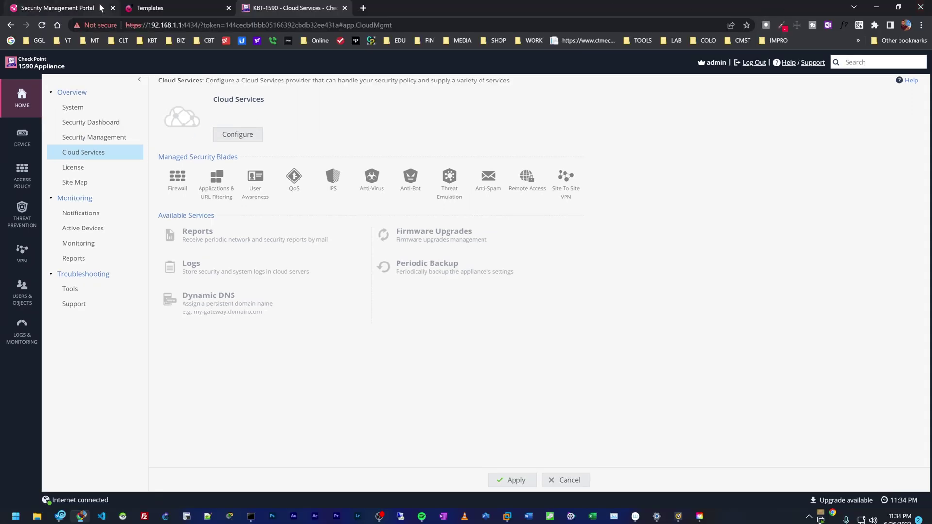
{"action": "left_click", "coordinate": [84, 9]}
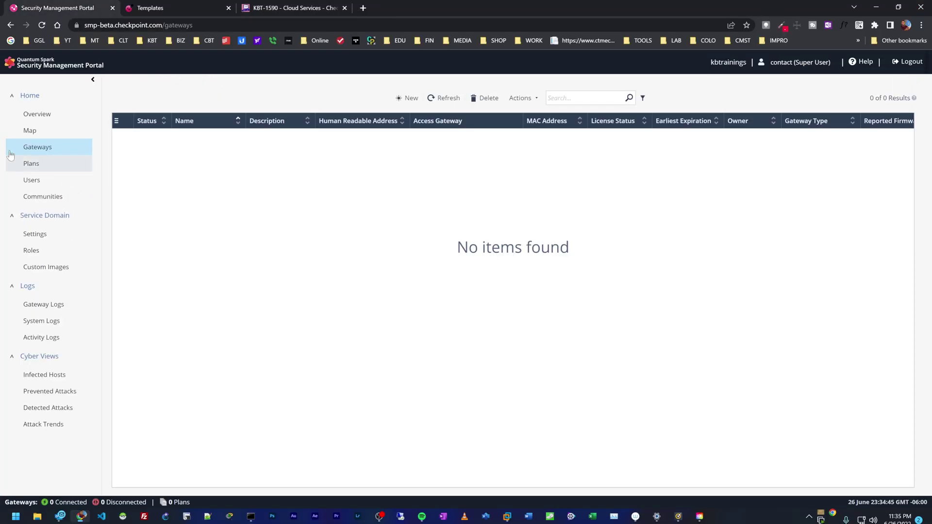
Start a new plan named KBTrainings-Default, described 'This is the default plan for KBT'.
{"action": "left_click", "coordinate": [43, 165]}
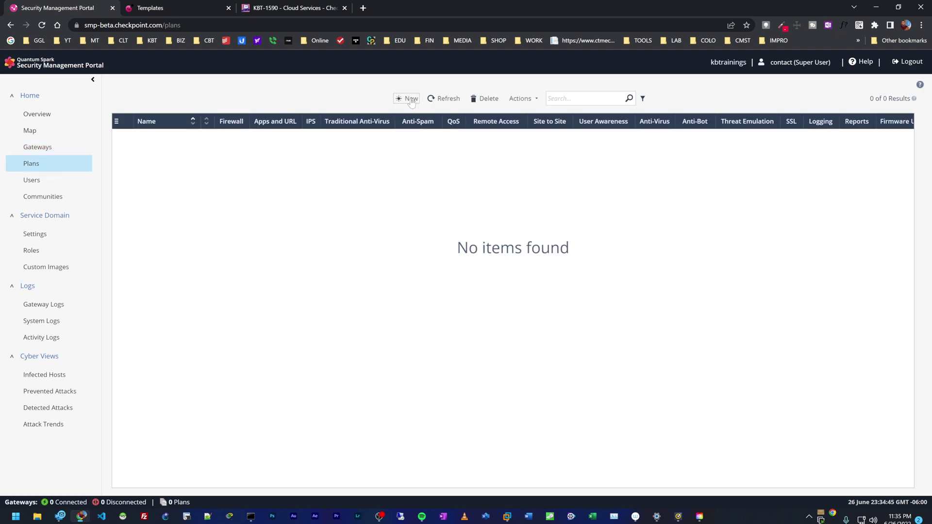
{"action": "left_click", "coordinate": [408, 97]}
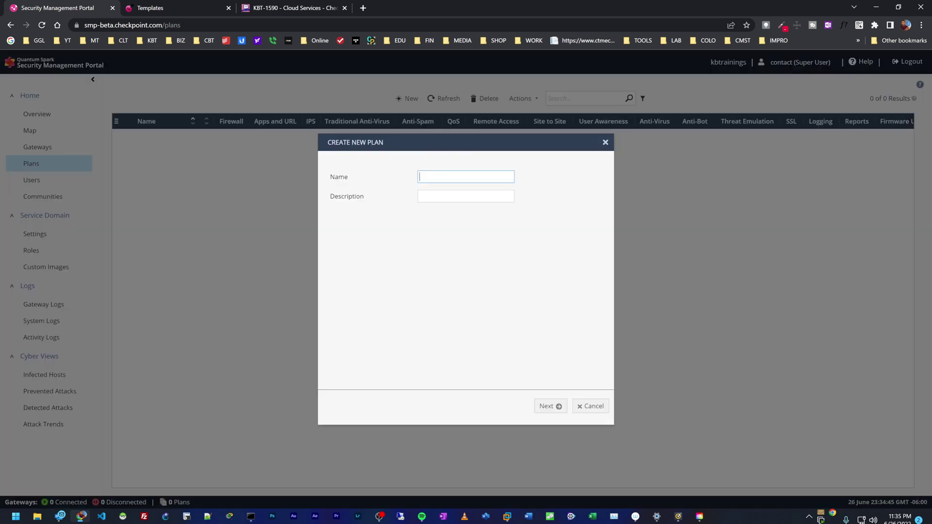
{"action": "type", "text": "KBtraini"}
{"action": "key", "text": "Down"}
{"action": "key", "text": "Return"}
{"action": "key", "text": "Tab"}
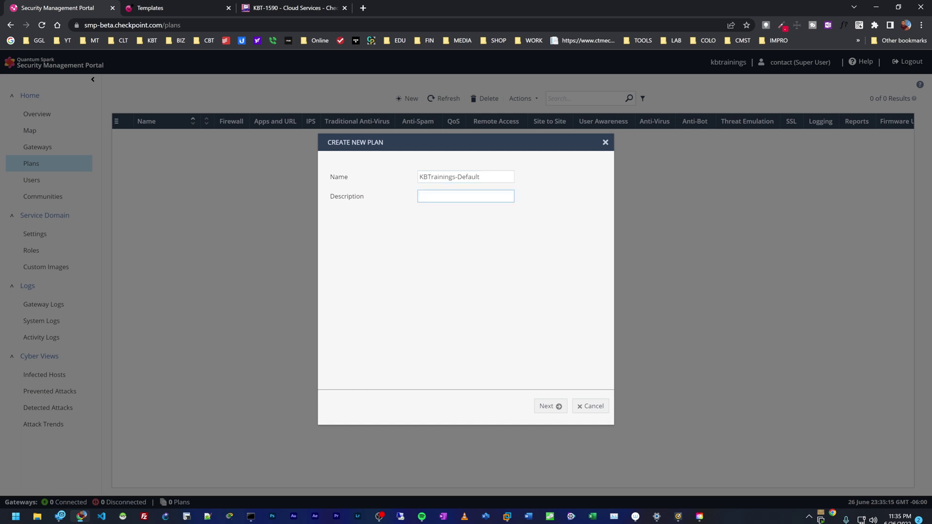
{"action": "type", "text": "This is the default plan for KBT"}
Keep all cloud services including gateway log storage, turn off the IPS blade, and finish the plan.
{"action": "left_click", "coordinate": [550, 407]}
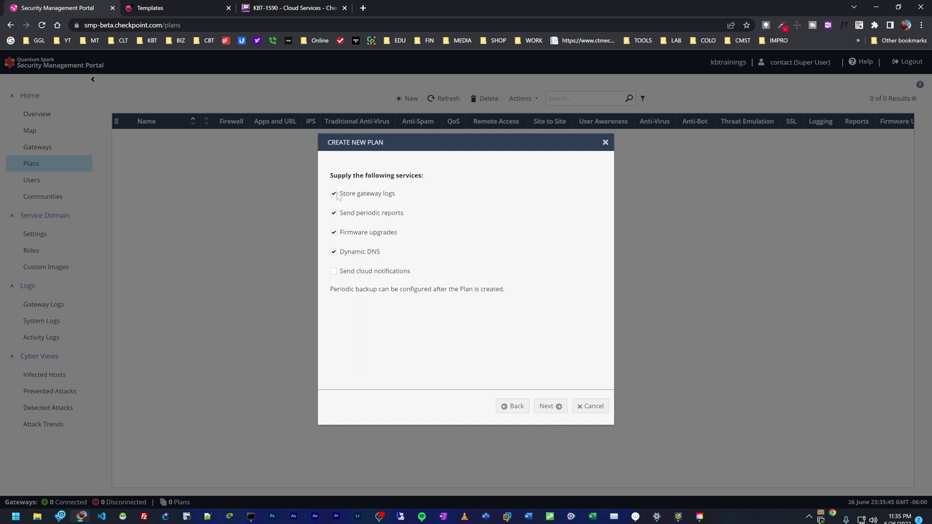
{"action": "left_click_drag", "start_coordinate": [343, 194], "coordinate": [381, 194]}
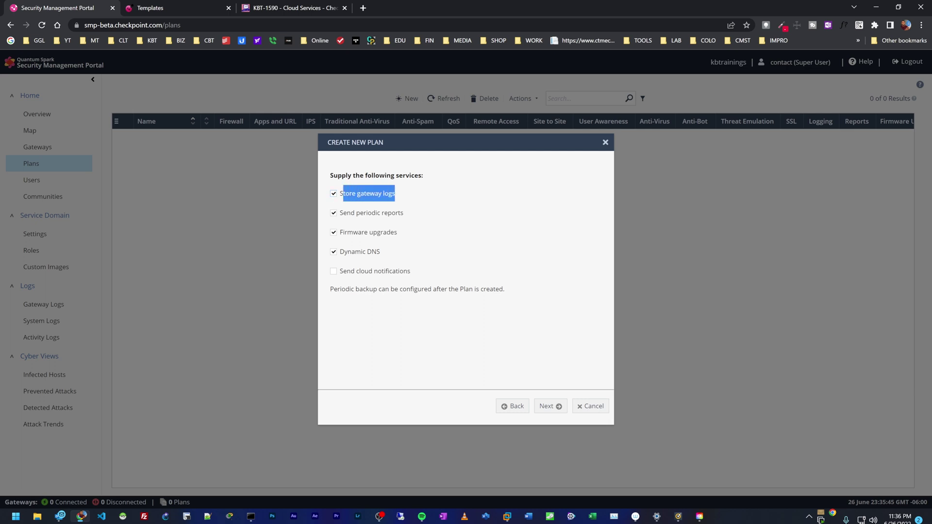
{"action": "left_click", "coordinate": [333, 193]}
{"action": "left_click", "coordinate": [333, 194]}
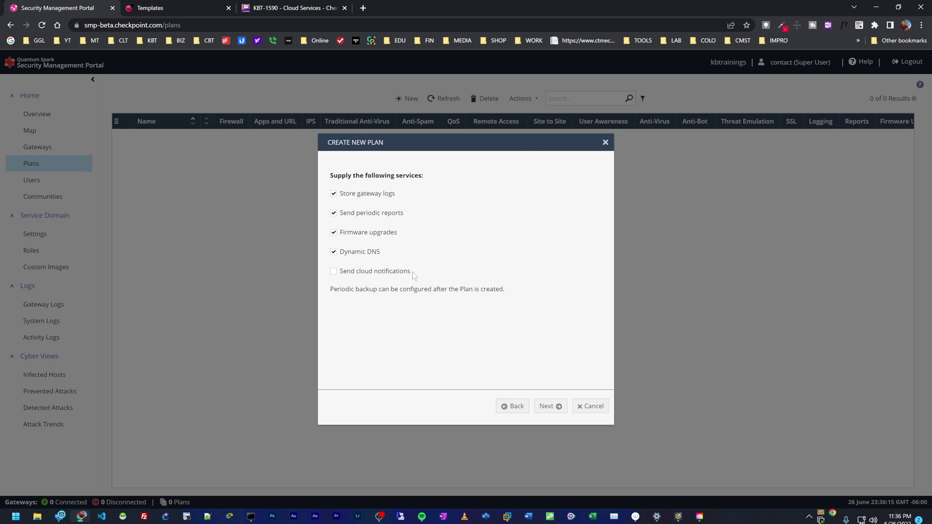
{"action": "left_click", "coordinate": [548, 406]}
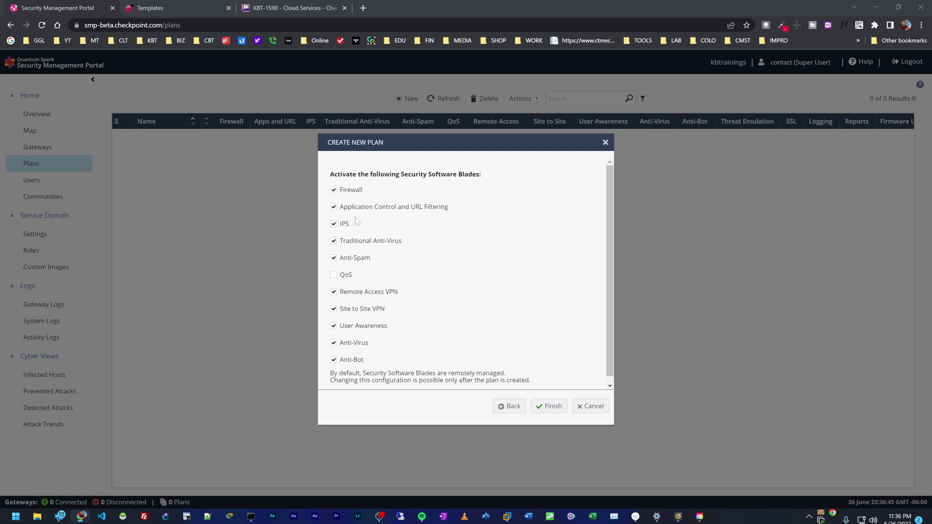
{"action": "left_click", "coordinate": [334, 226]}
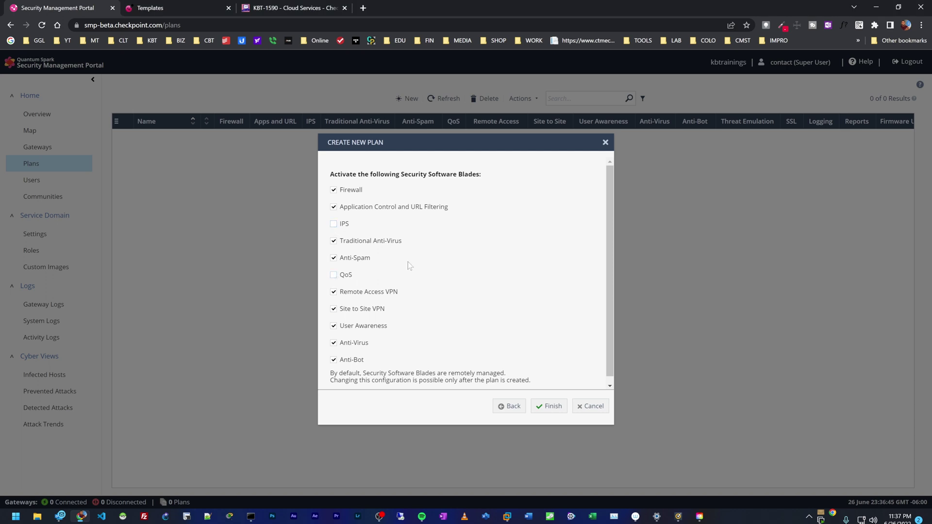
{"action": "scroll", "coordinate": [486, 320], "scroll_direction": "down", "scroll_amount": 1}
{"action": "left_click", "coordinate": [550, 407]}
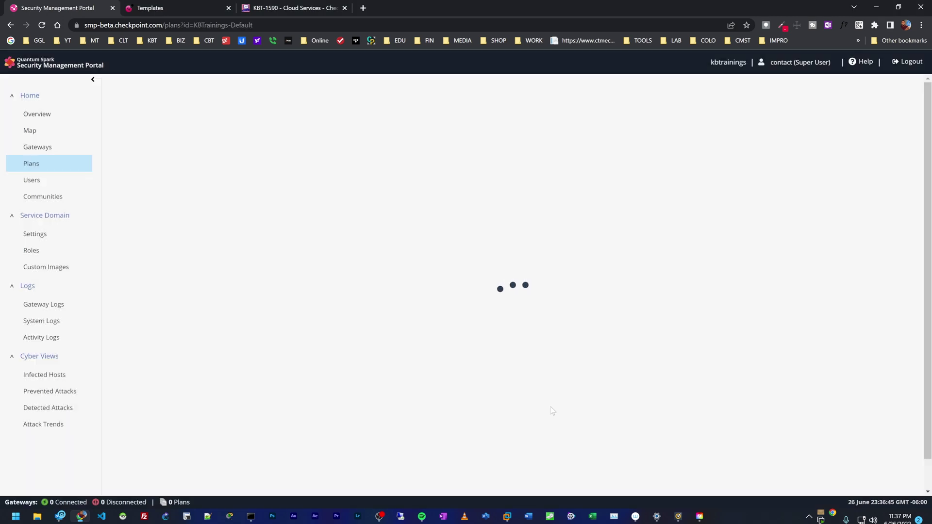
Check KBTrainings-Default in the Plans list, including its Threat Emulation Locally Managed status.
{"action": "left_click", "coordinate": [34, 166]}
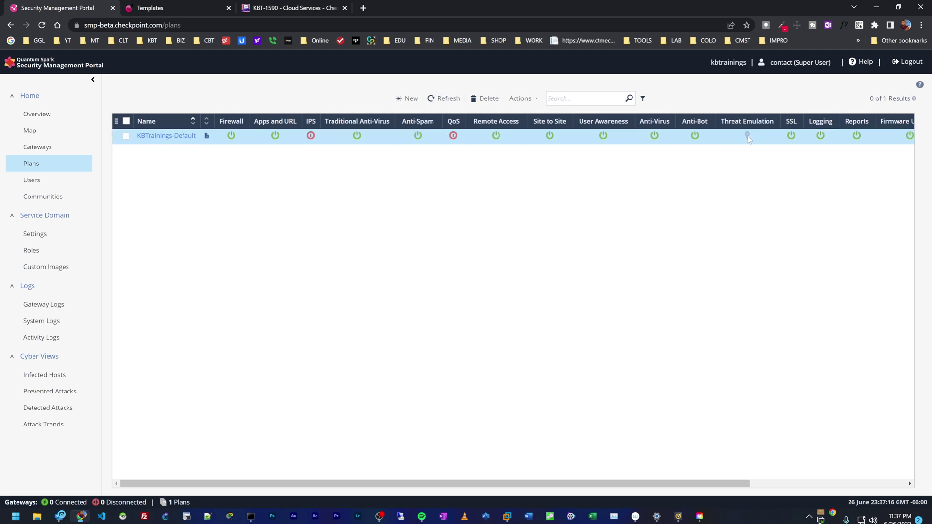
{"action": "mouse_move", "coordinate": [748, 137]}
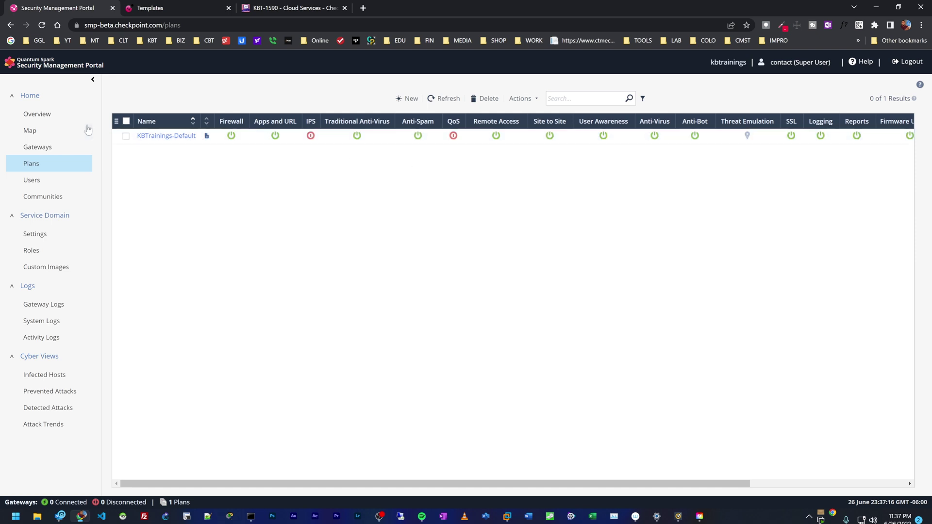
Add gateway KBT-1590 with description QS1590 under the KBTrainings-Default plan.
{"action": "left_click", "coordinate": [42, 149]}
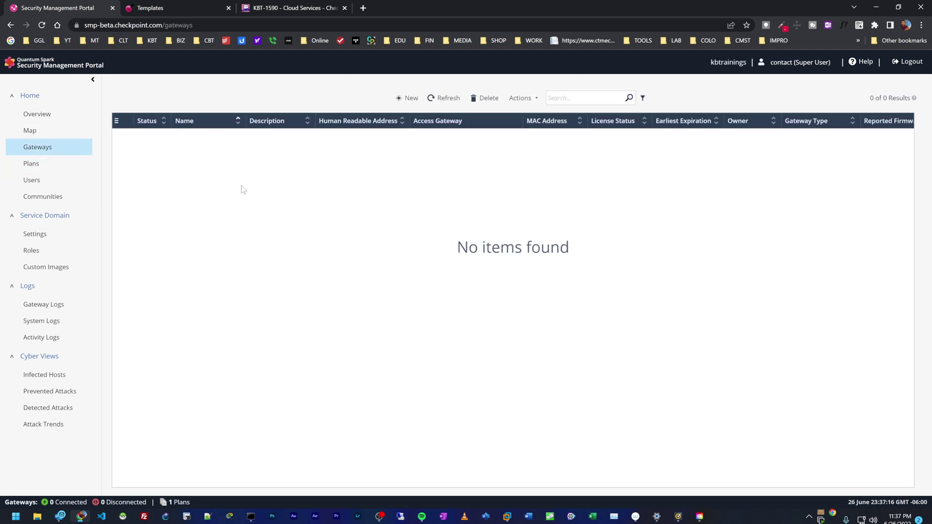
{"action": "left_click", "coordinate": [407, 97]}
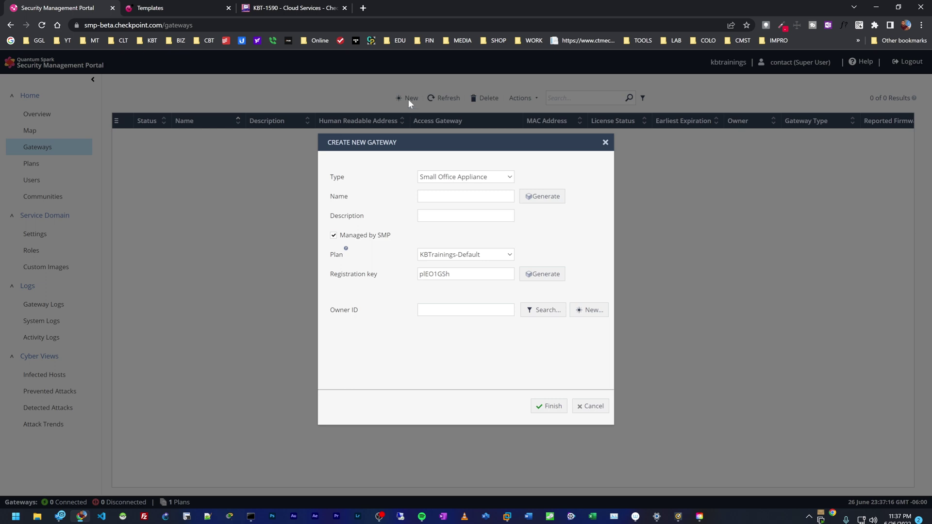
{"action": "left_click", "coordinate": [420, 196]}
{"action": "type", "text": "KBT-15"}
{"action": "key", "text": "Tab"}
{"action": "left_click", "coordinate": [441, 211]}
{"action": "type", "text": "QS1590"}
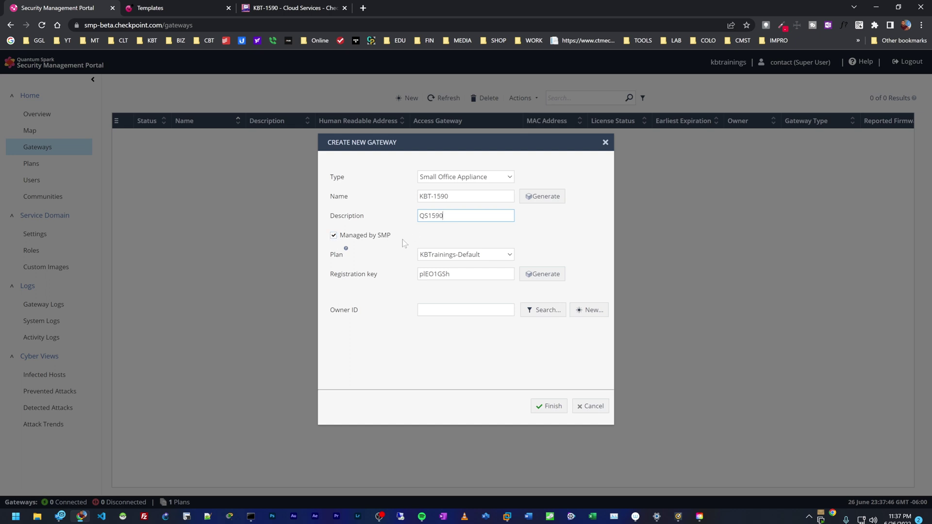
{"action": "key", "text": "Tab"}
{"action": "left_click_drag", "start_coordinate": [450, 275], "coordinate": [417, 276]}
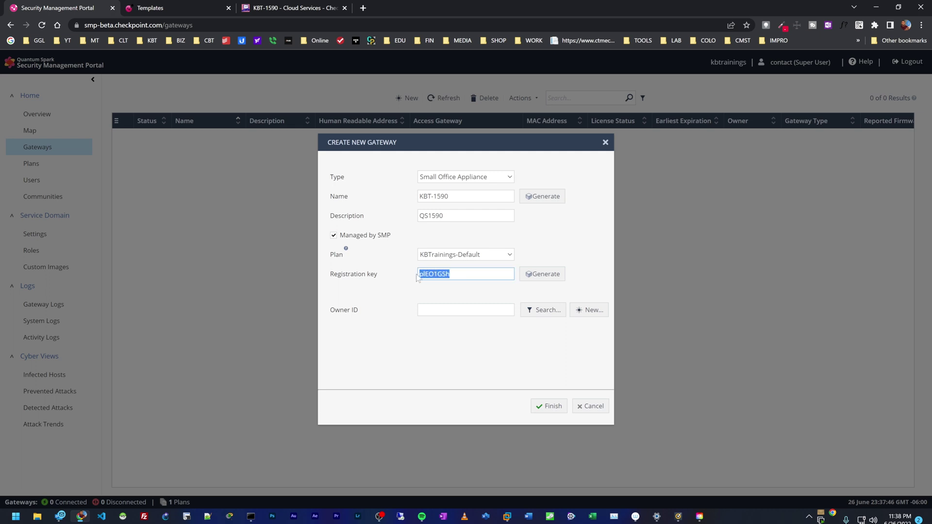
{"action": "left_click", "coordinate": [415, 281]}
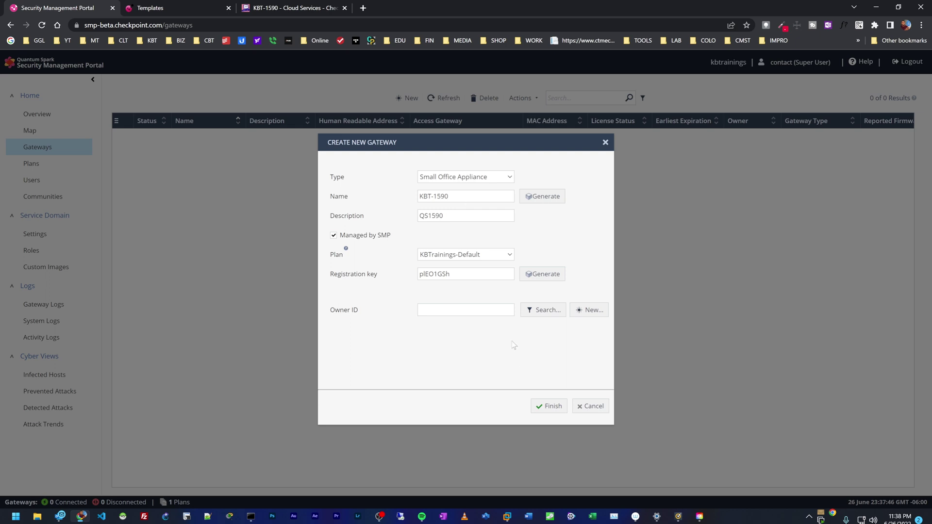
{"action": "left_click", "coordinate": [549, 406]}
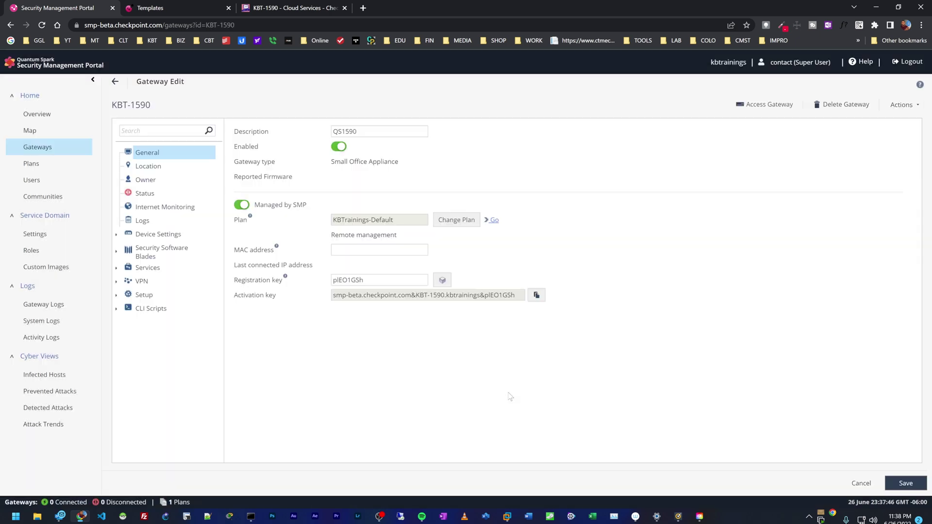
Add a second gateway named KBT-1600.
{"action": "left_click", "coordinate": [42, 149]}
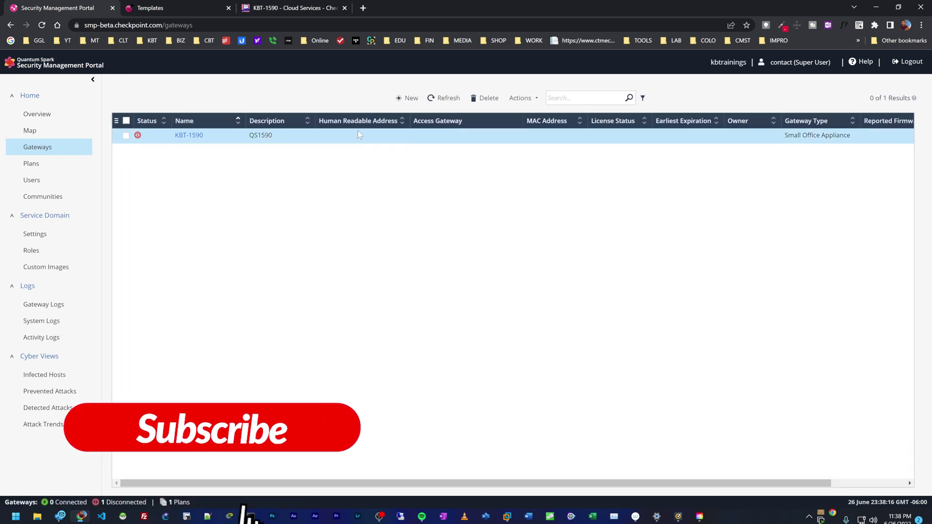
{"action": "left_click", "coordinate": [399, 99]}
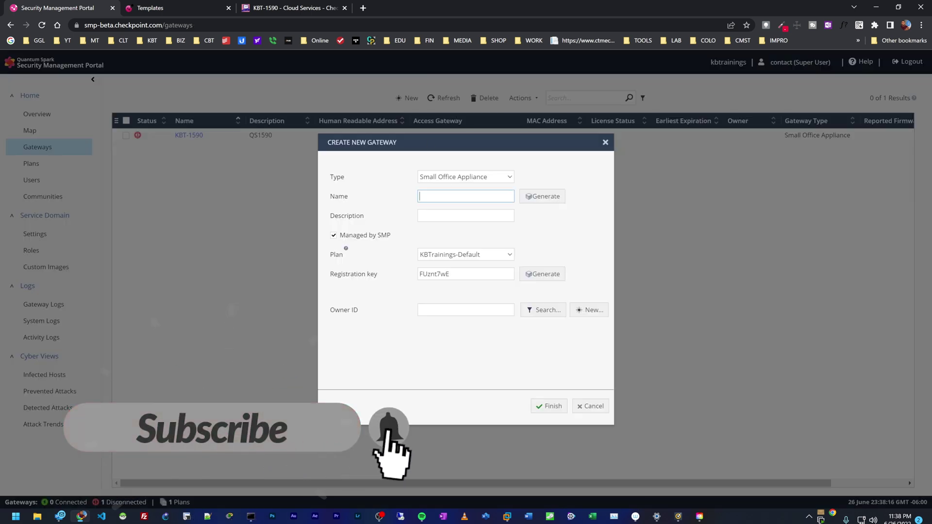
{"action": "type", "text": "KBT-1"}
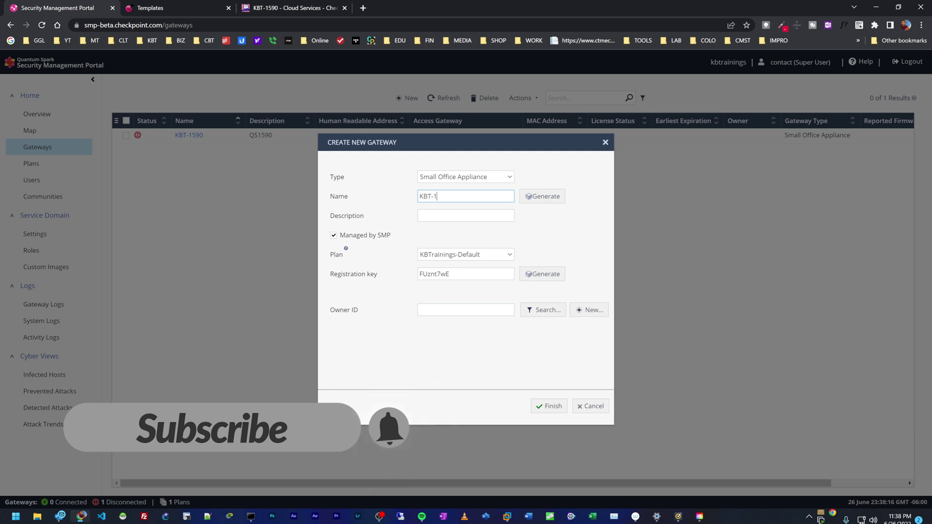
{"action": "type", "text": "600"}
{"action": "key", "text": "Return"}
Glance at the Zero Touch templates, then open the KBT-1590 gateway's details.
{"action": "left_click", "coordinate": [52, 146]}
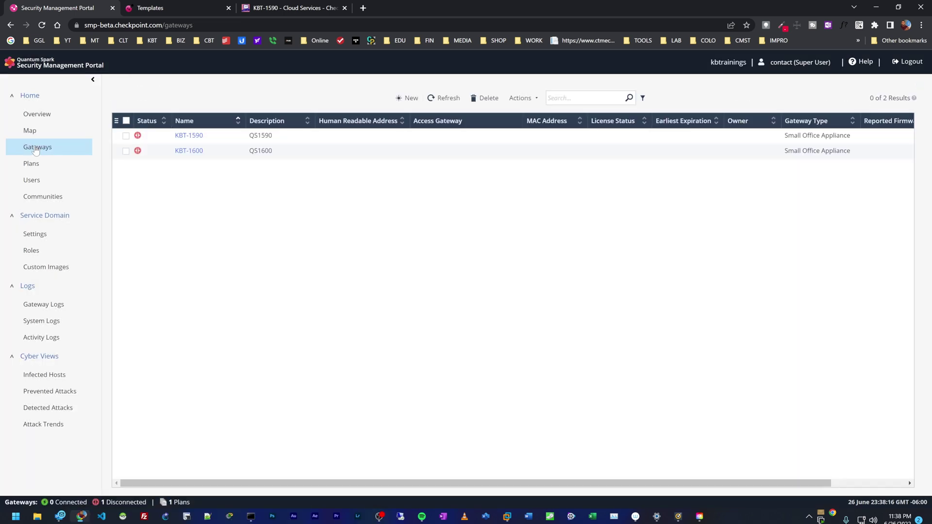
{"action": "left_click", "coordinate": [157, 6]}
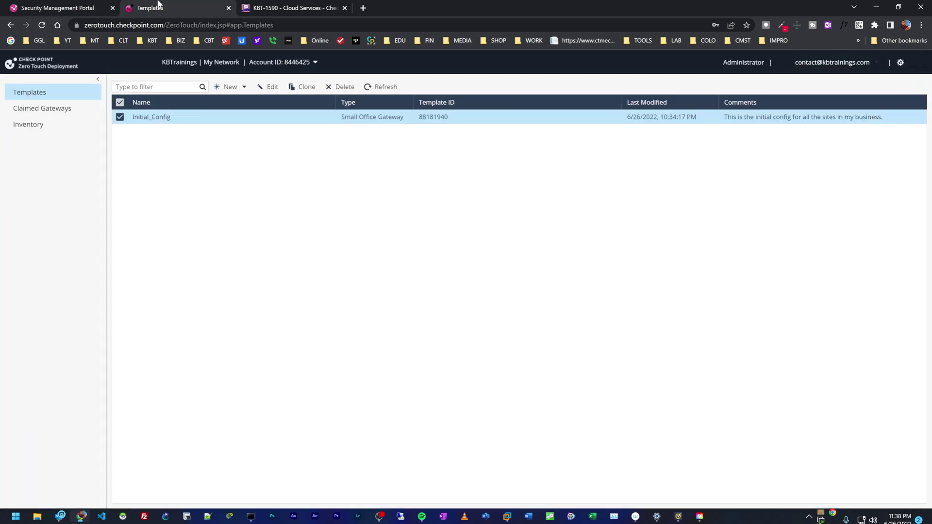
{"action": "left_click", "coordinate": [72, 6]}
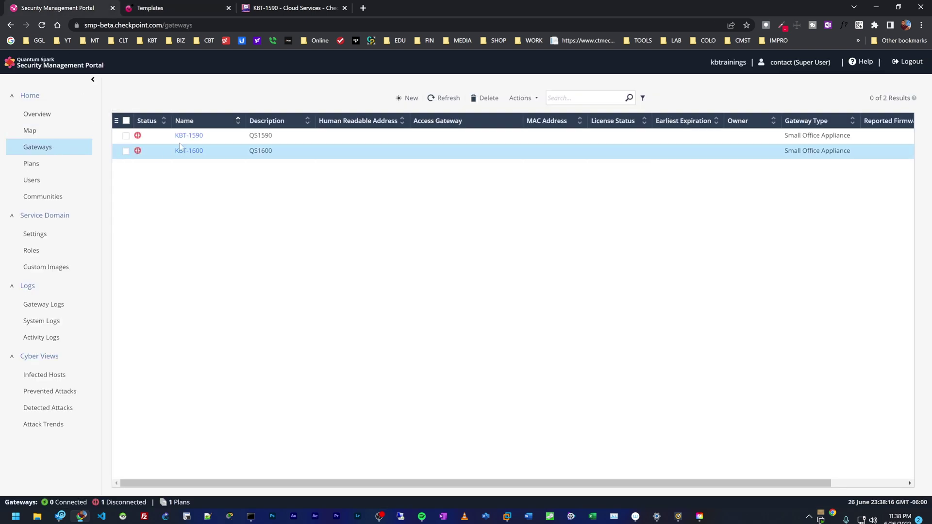
{"action": "left_click", "coordinate": [207, 137]}
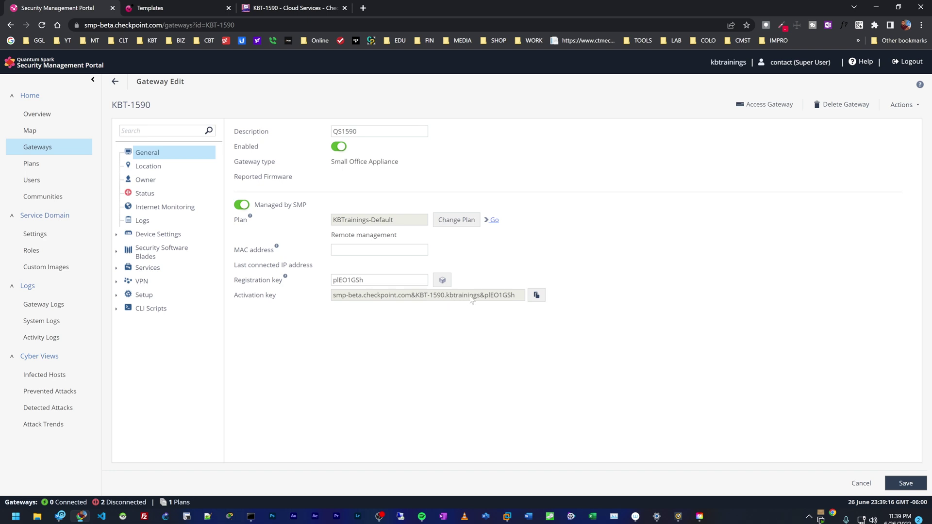
Copy the KBT-1590 gateway's activation key from its details page.
{"action": "left_click", "coordinate": [536, 296]}
{"action": "left_click", "coordinate": [271, 7]}
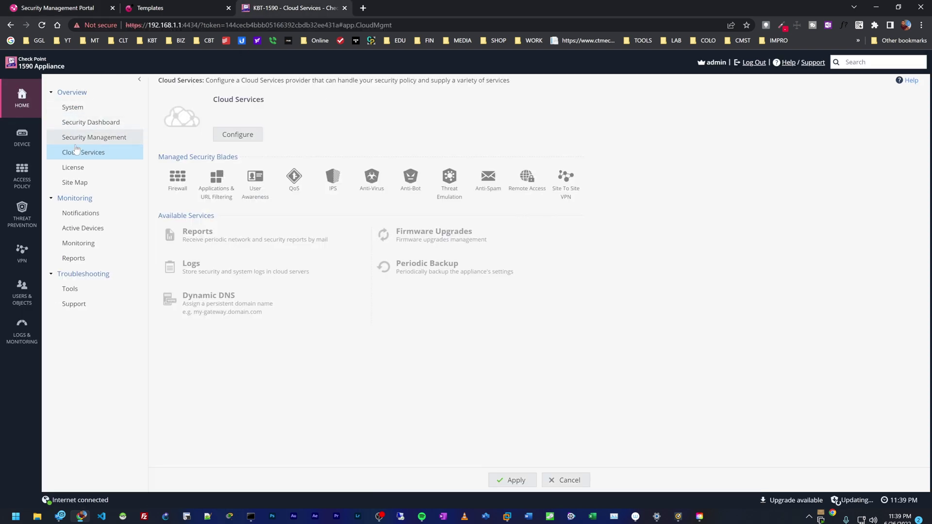
Paste the KBT-1590 activation key into the 1590's Cloud Services settings, apply, and dismiss the resulting error.
{"action": "left_click", "coordinate": [238, 134]}
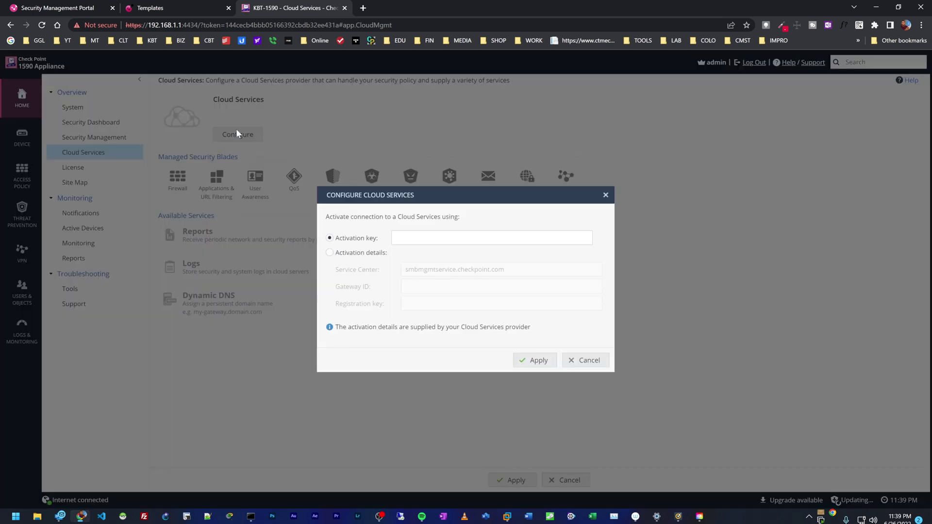
{"action": "left_click", "coordinate": [491, 237]}
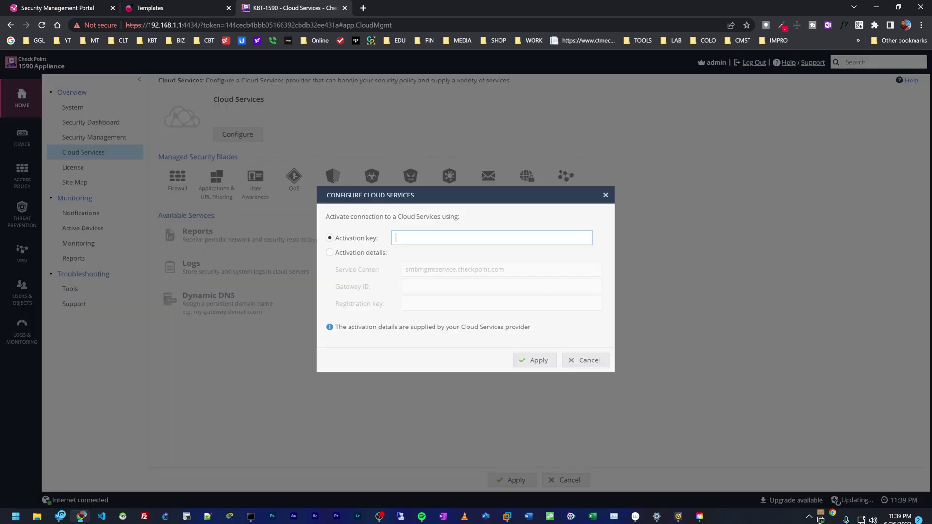
{"action": "key", "text": "ctrl+v"}
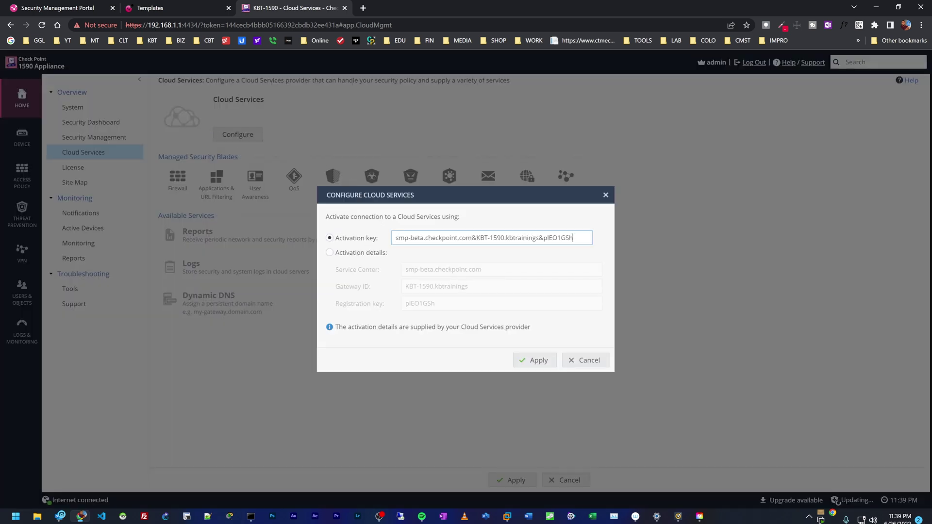
{"action": "left_click", "coordinate": [535, 360]}
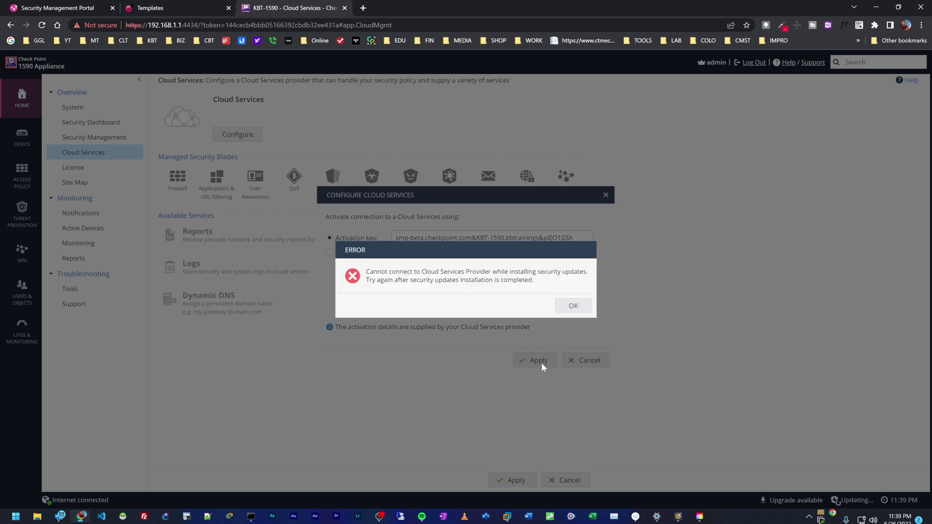
{"action": "left_click", "coordinate": [574, 306]}
{"action": "left_click", "coordinate": [605, 196]}
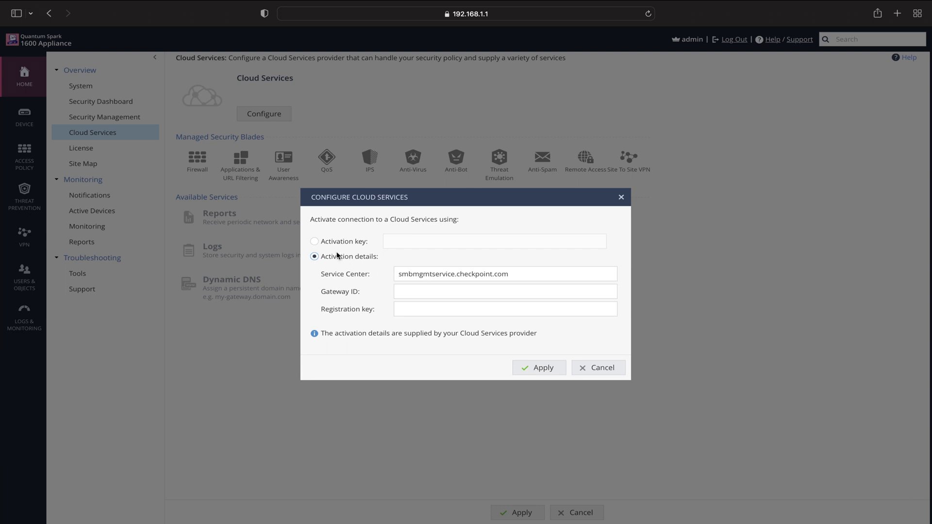
Set the service center to smv-beta.checkpoint.com and the gateway ID to KBT-1600.kbtrainings.
{"action": "triple_click", "coordinate": [466, 272]}
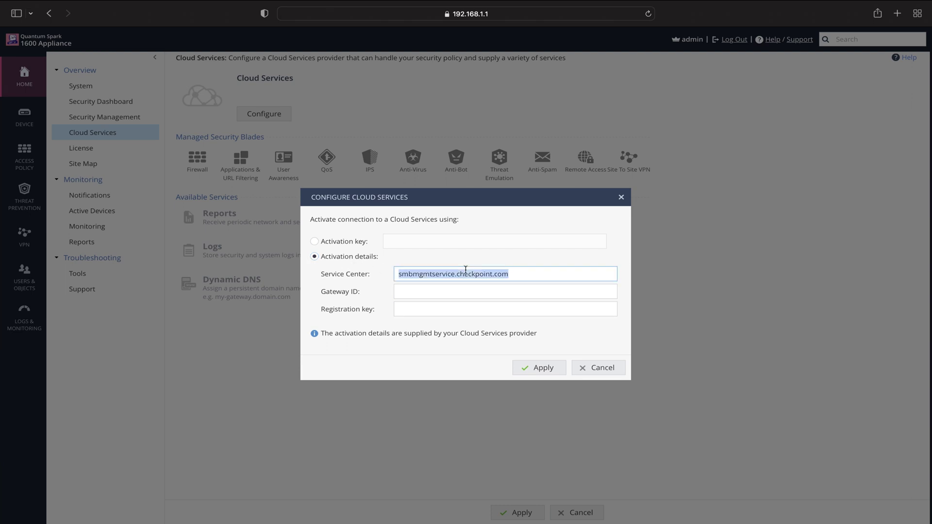
{"action": "type", "text": "smv-beta.checkpoint.com"}
{"action": "key", "text": "Tab"}
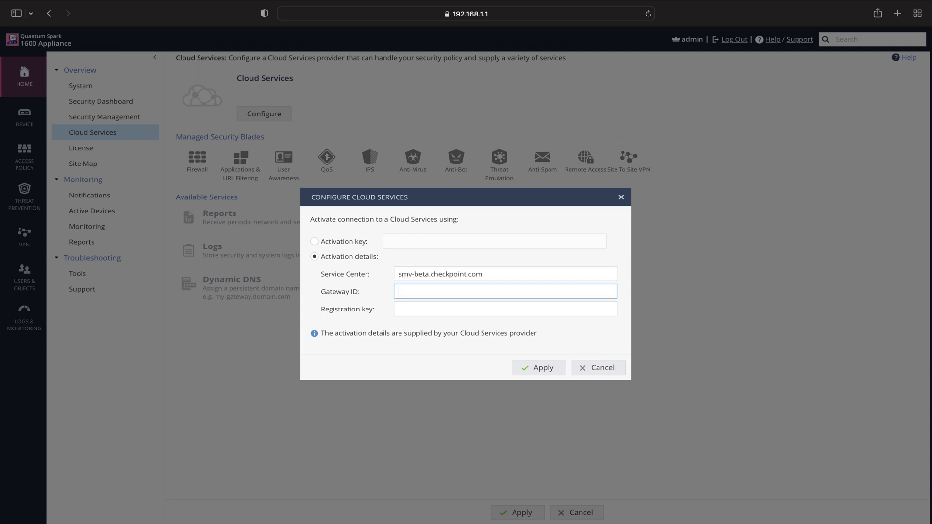
{"action": "type", "text": "KBT-1600.kbtrainings"}
Enter KBT-1600's registration key from the portal and apply the activation details.
{"action": "left_click", "coordinate": [505, 309]}
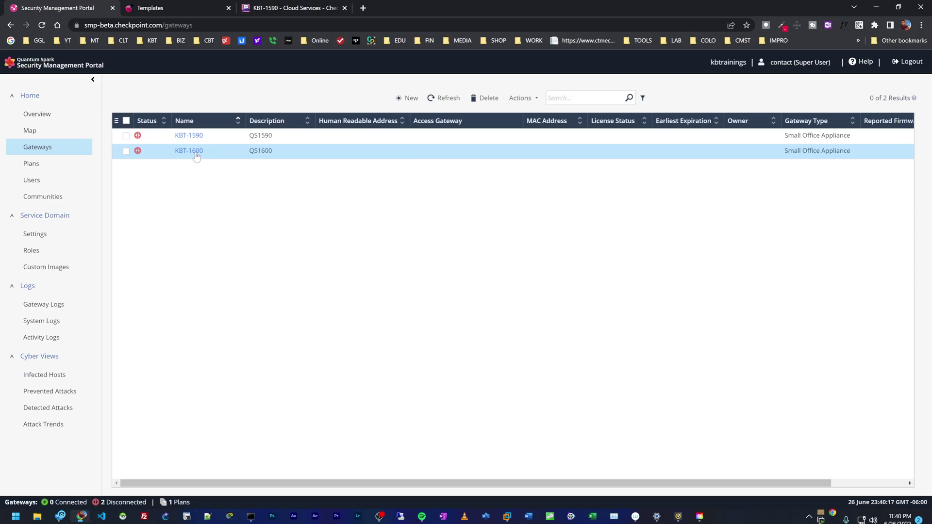
{"action": "left_click", "coordinate": [197, 152]}
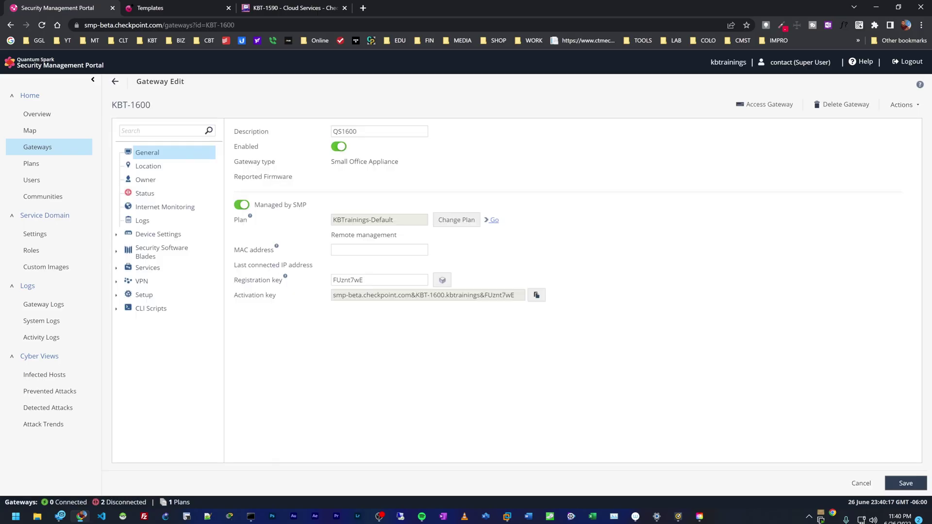
{"action": "left_click", "coordinate": [363, 280]}
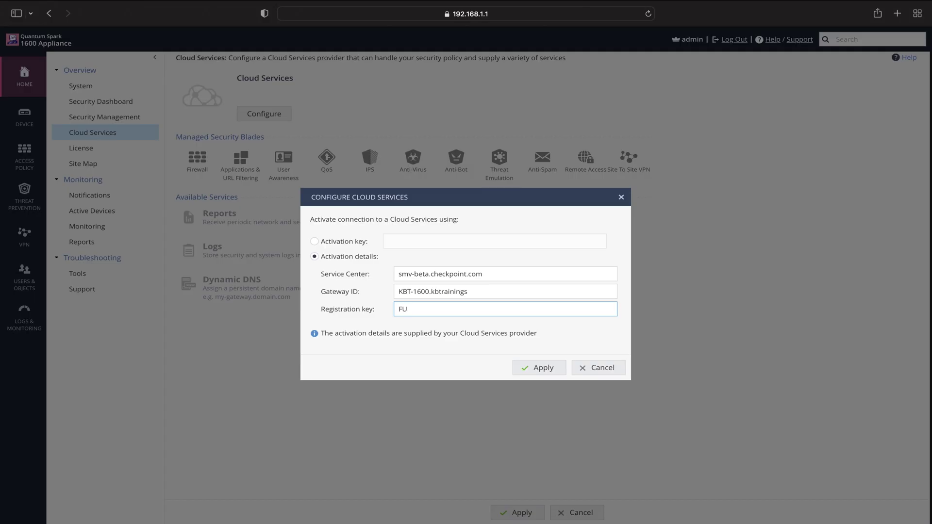
{"action": "left_click", "coordinate": [536, 367]}
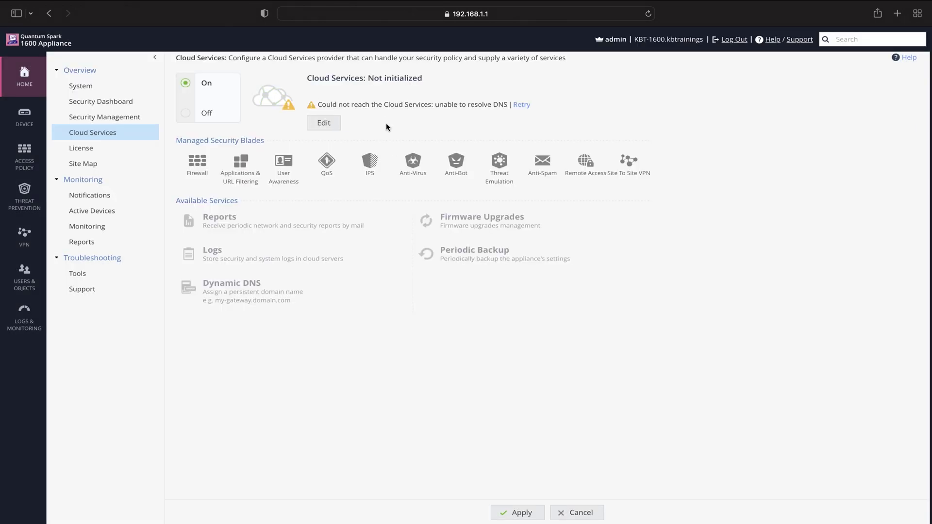
Retry the Cloud Services connection and review the failure details.
{"action": "left_click", "coordinate": [521, 108]}
{"action": "left_click", "coordinate": [339, 122]}
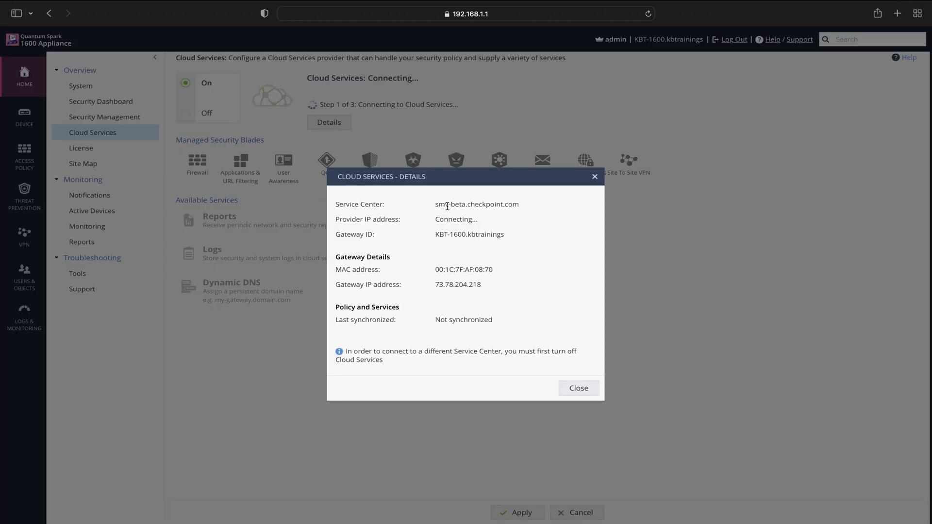
{"action": "left_click", "coordinate": [578, 388]}
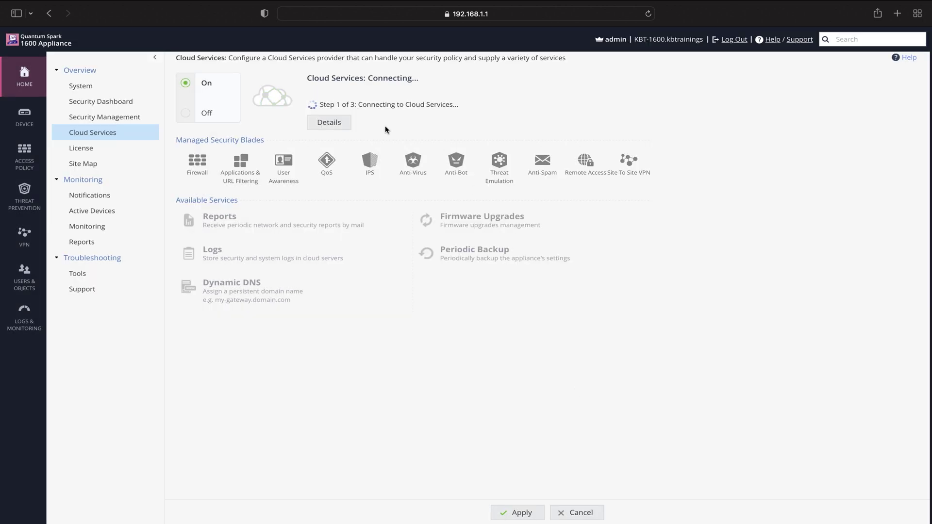
Correct the activation key's service address from smv to smp-beta.checkpoint.com and reapply.
{"action": "left_click", "coordinate": [322, 124]}
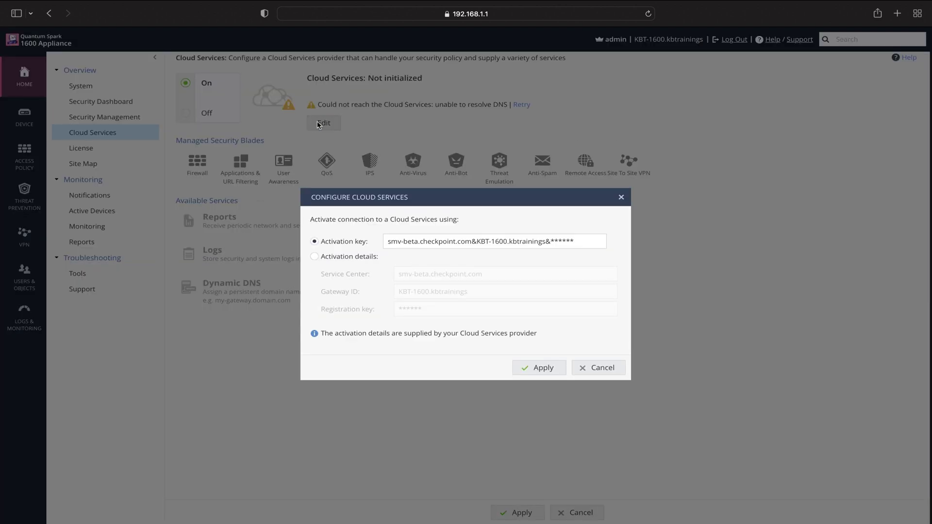
{"action": "left_click", "coordinate": [402, 241]}
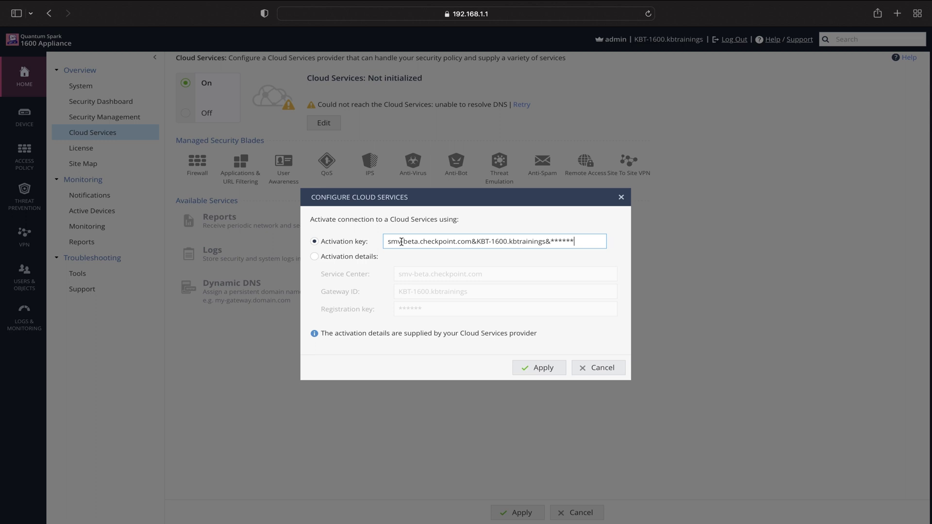
{"action": "key", "text": "BackSpace"}
{"action": "type", "text": "p"}
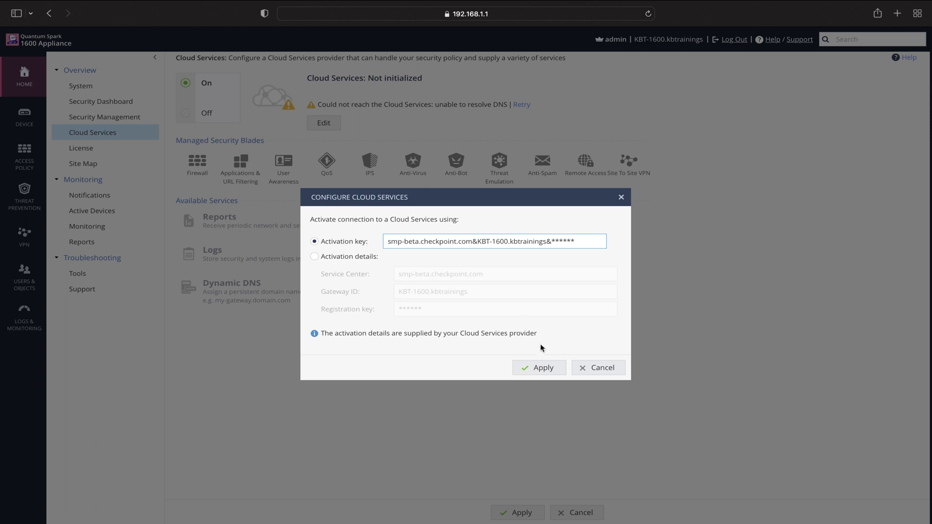
{"action": "left_click", "coordinate": [544, 369]}
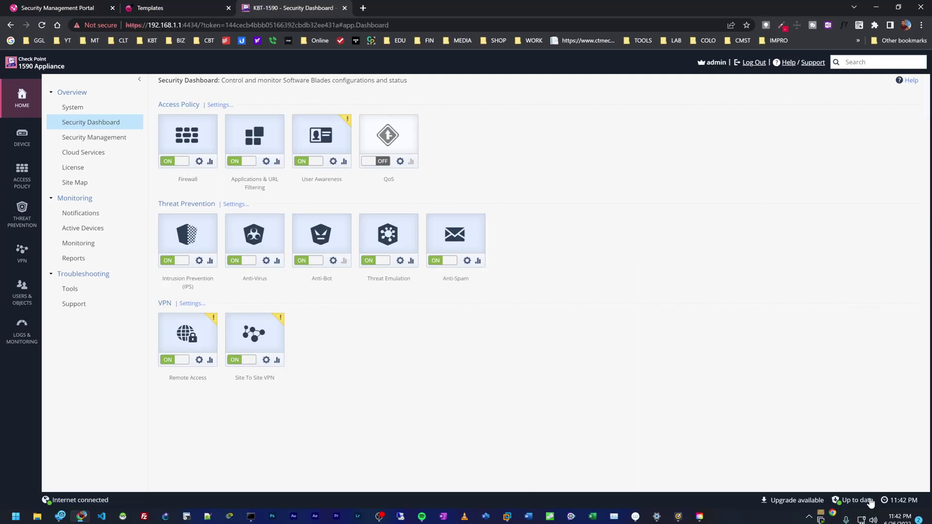
{"action": "left_click", "coordinate": [861, 503]}
Paste the KBT-1590 activation key into the 1590's Cloud Services configuration and apply it.
{"action": "left_click", "coordinate": [96, 152]}
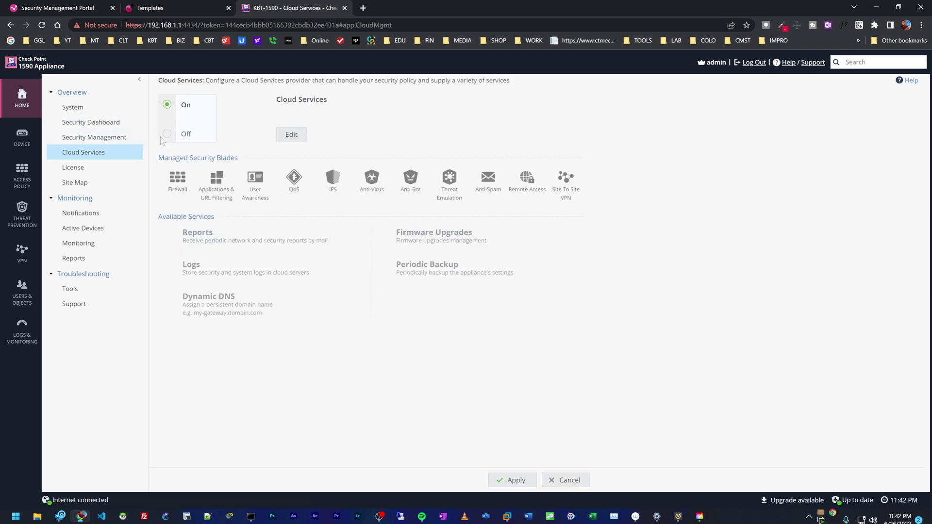
{"action": "triple_click", "coordinate": [285, 138]}
{"action": "left_click", "coordinate": [238, 135]}
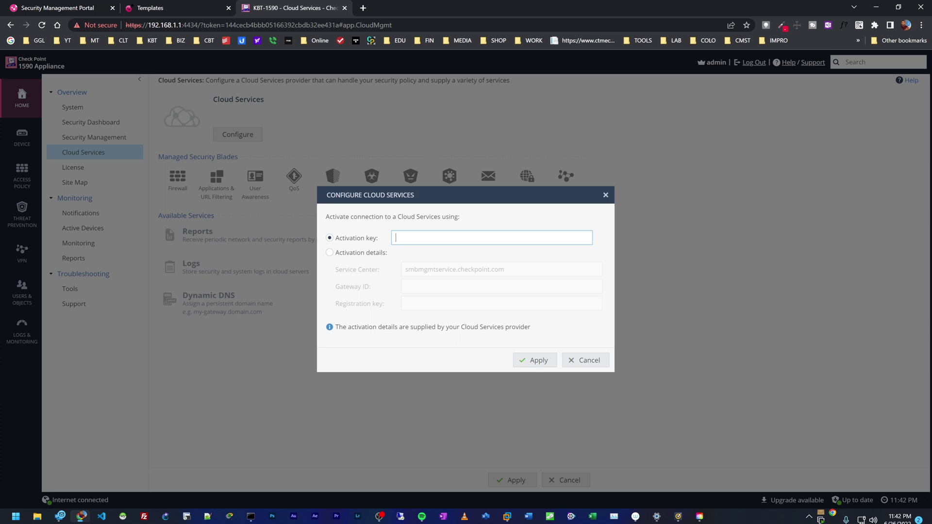
{"action": "key", "text": "ctrl+v"}
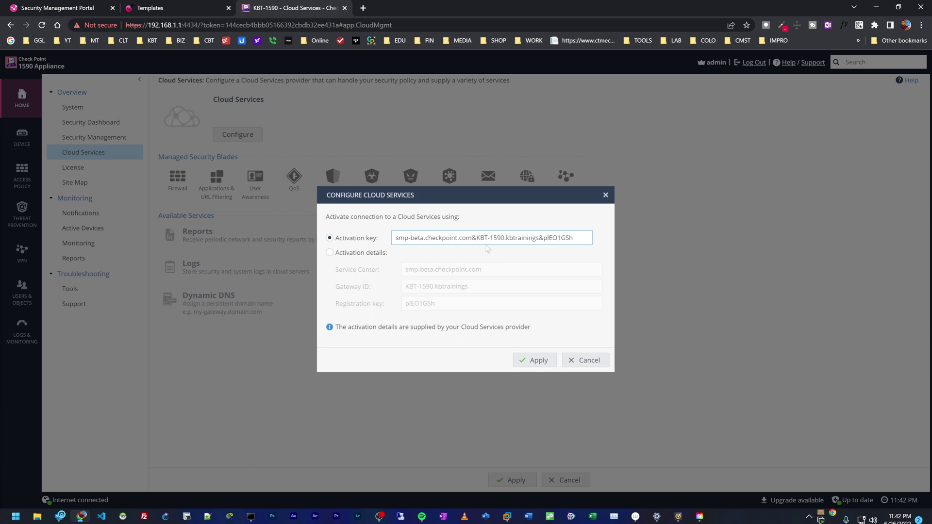
{"action": "left_click", "coordinate": [536, 361]}
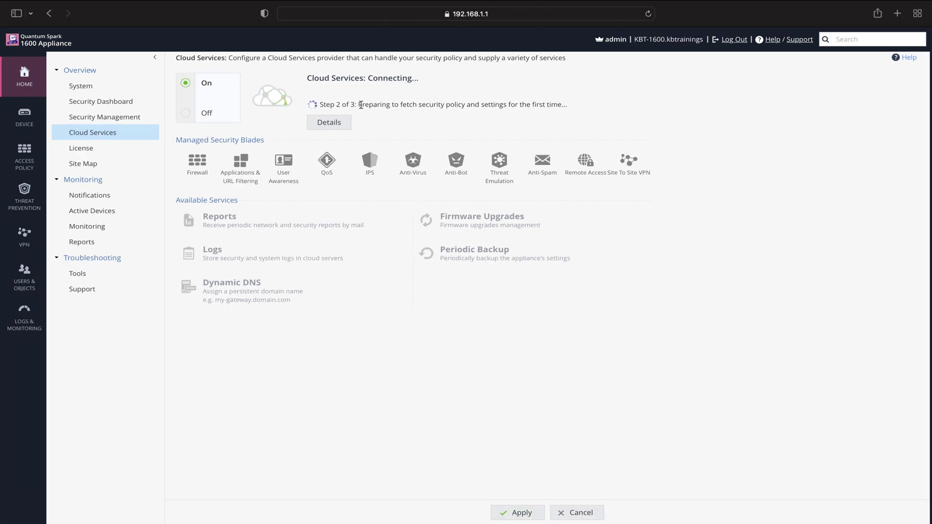
Watch the 1600's connection progress until Cloud Services is Connected, then return to the portal's Gateways.
{"action": "left_click_drag", "start_coordinate": [360, 105], "coordinate": [570, 109]}
{"action": "left_click", "coordinate": [570, 109]}
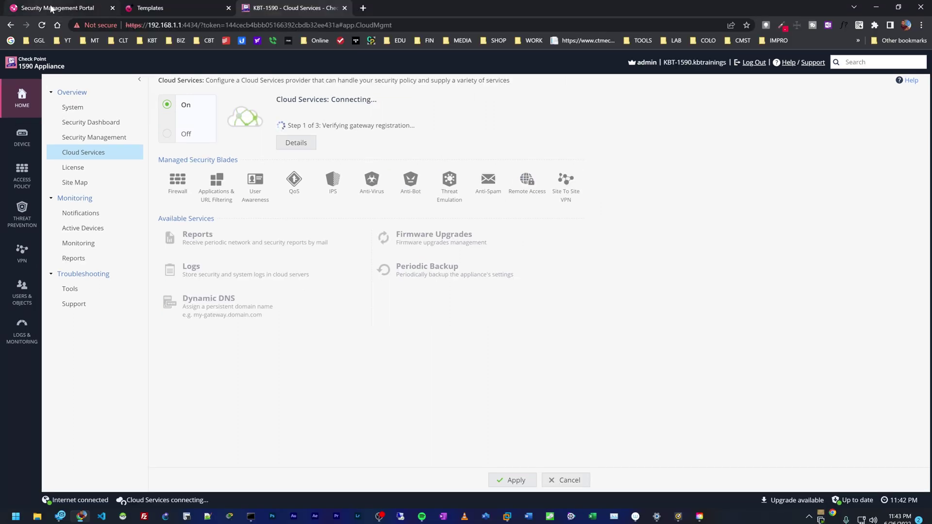
{"action": "left_click", "coordinate": [54, 7]}
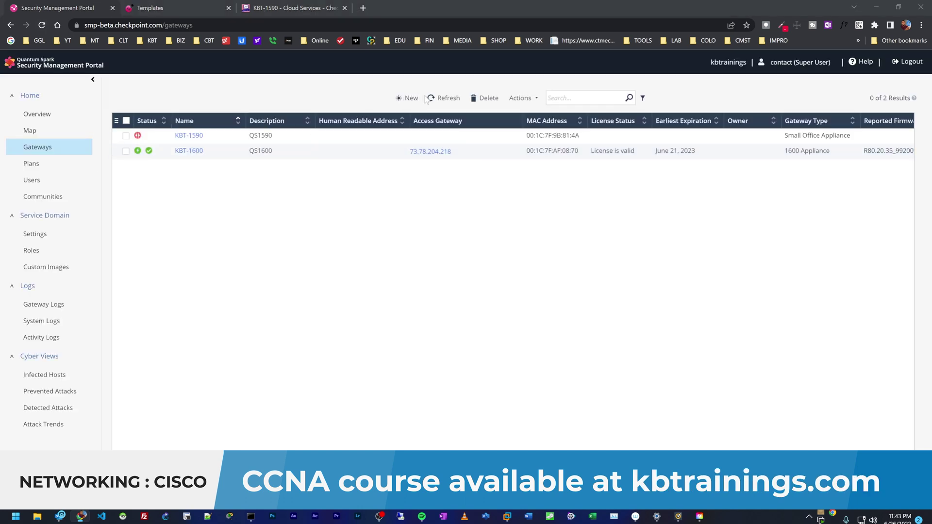
Refresh the Gateways list after confirming the 1590 appliance's connection, until KBT-1590 shows connected.
{"action": "left_click", "coordinate": [443, 98]}
{"action": "left_click", "coordinate": [289, 8]}
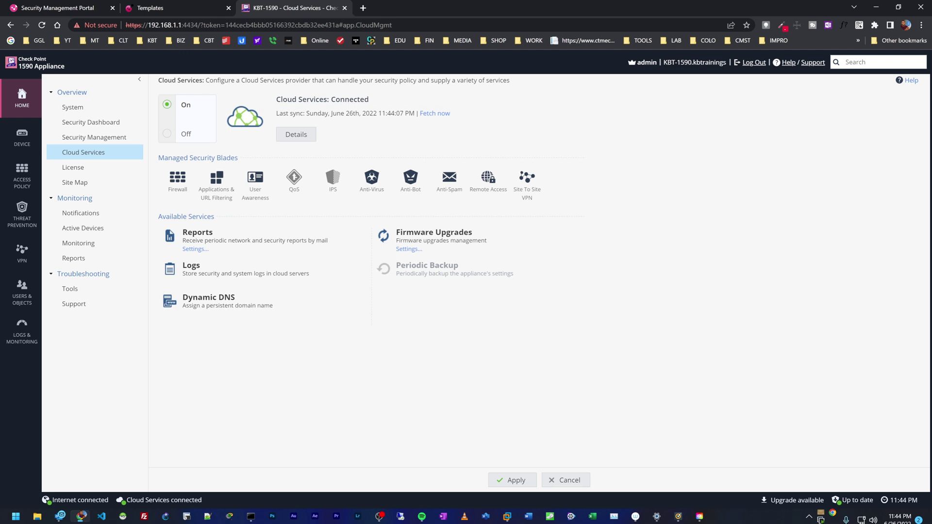
{"action": "left_click", "coordinate": [87, 7]}
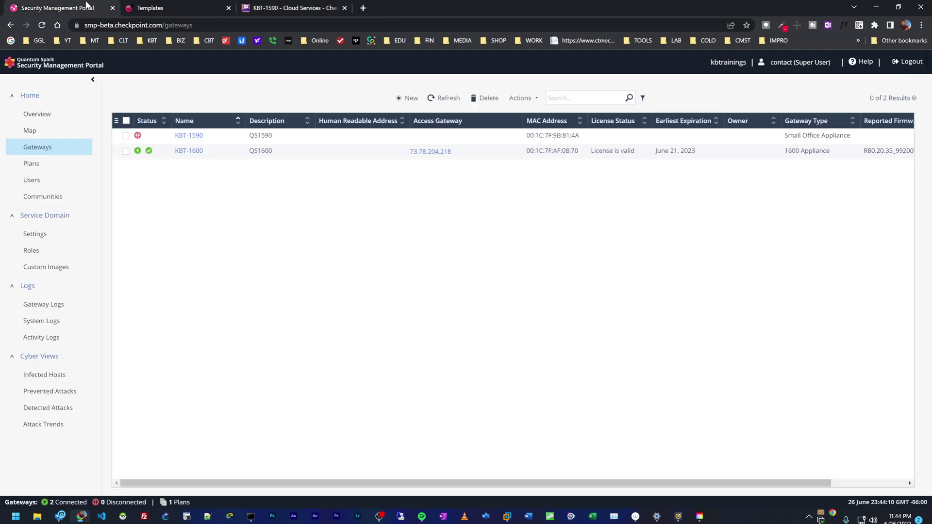
{"action": "left_click", "coordinate": [444, 98]}
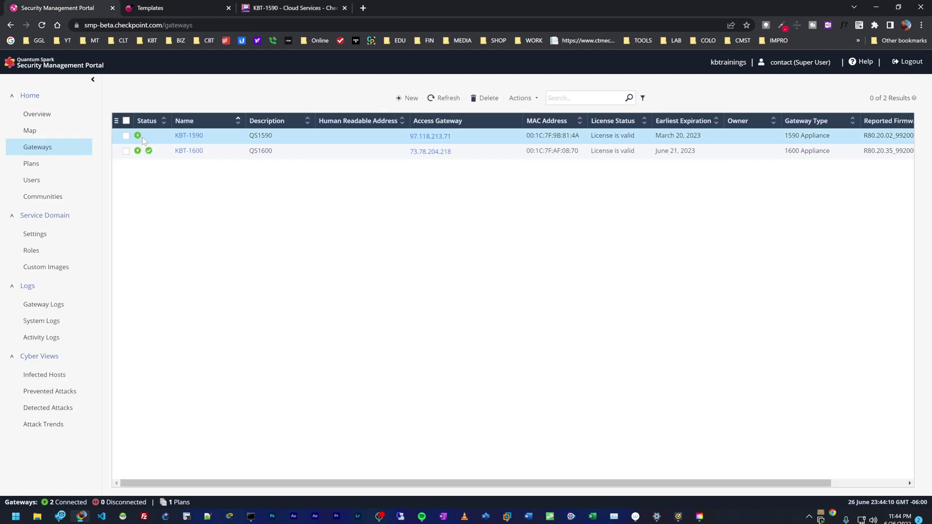
On the Overview page, show only the connected gateways.
{"action": "left_click", "coordinate": [39, 115]}
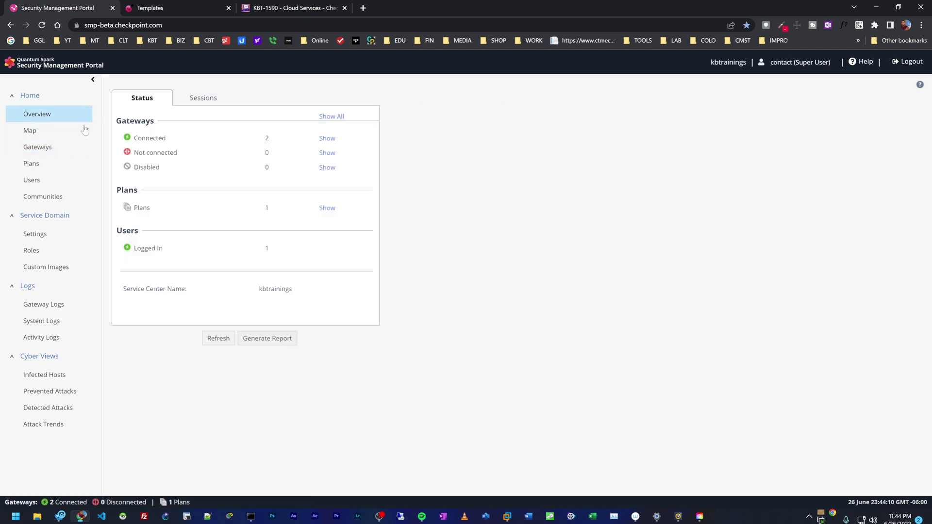
{"action": "left_click", "coordinate": [322, 140]}
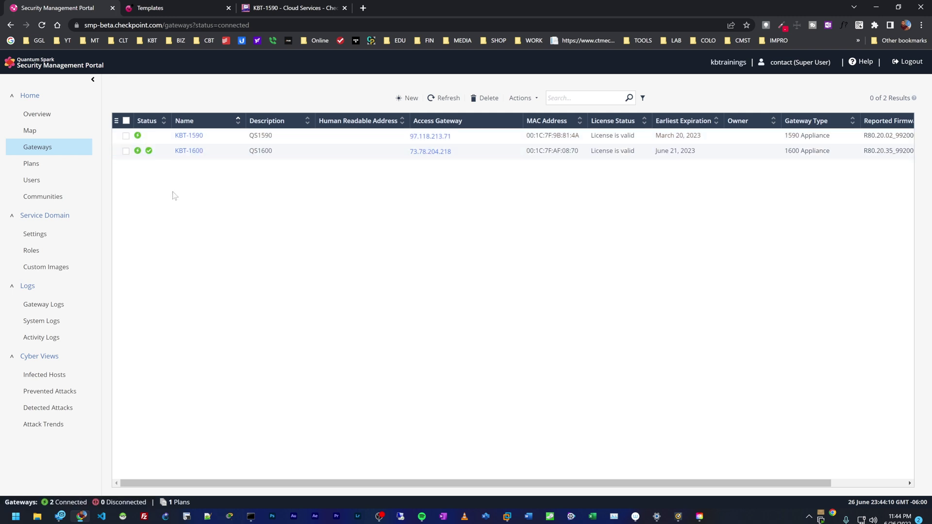
{"action": "left_click", "coordinate": [34, 168]}
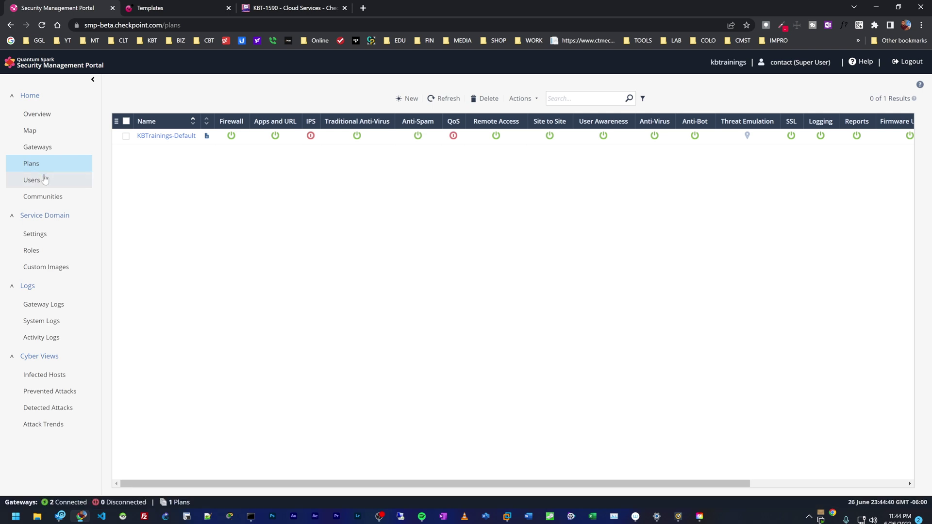
Turn on Manage in SMP for the KBTrainings-Default plan's gateway administrators.
{"action": "left_click", "coordinate": [163, 136]}
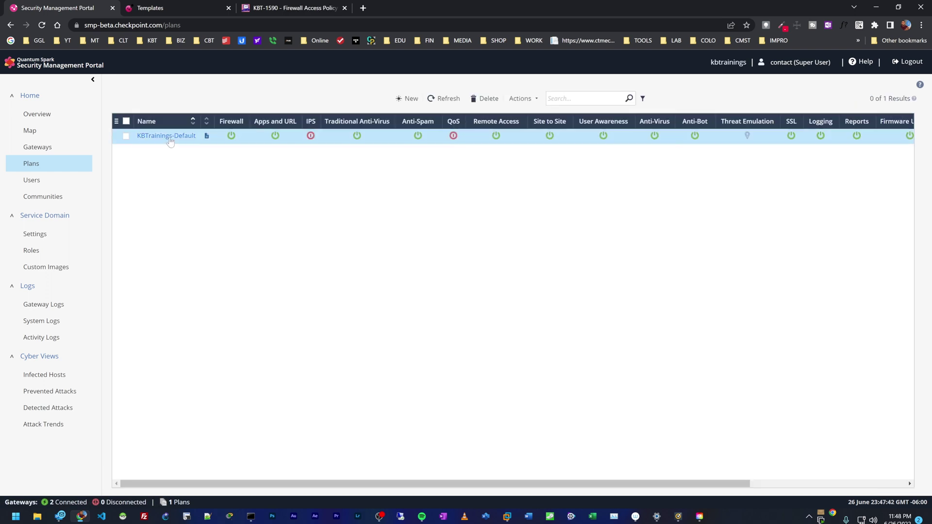
{"action": "left_click", "coordinate": [168, 136]}
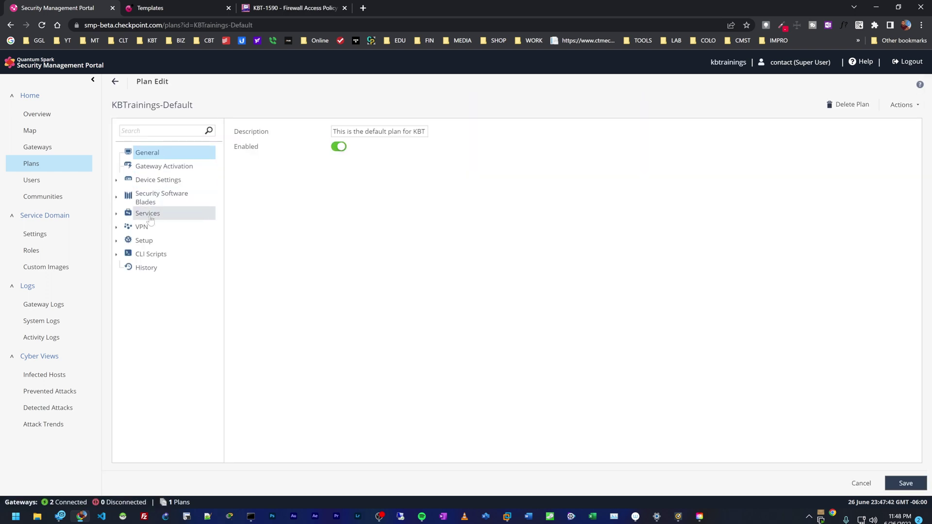
{"action": "left_click", "coordinate": [147, 200]}
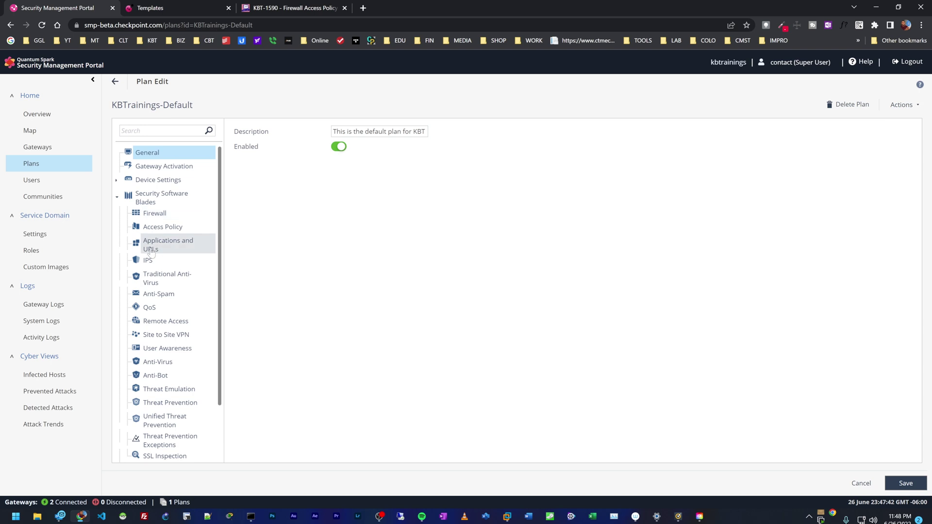
{"action": "left_click", "coordinate": [152, 180]}
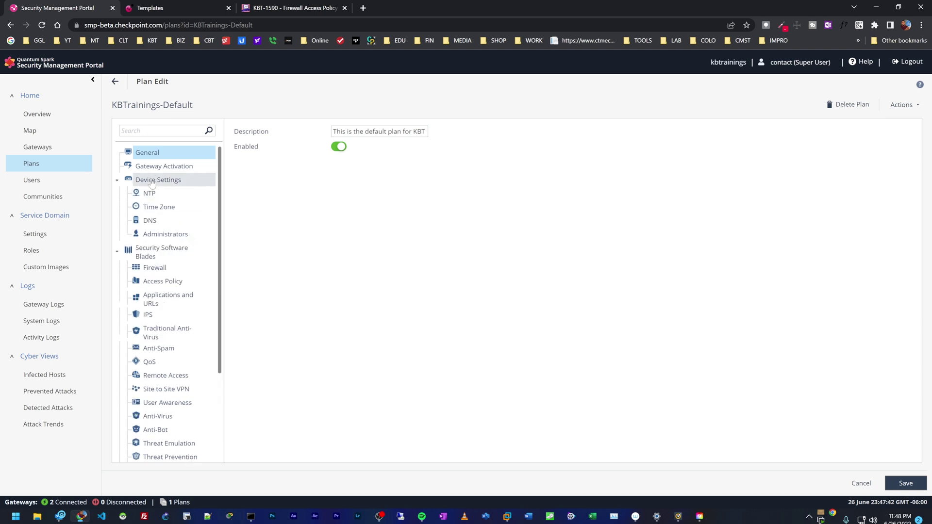
{"action": "left_click", "coordinate": [165, 234]}
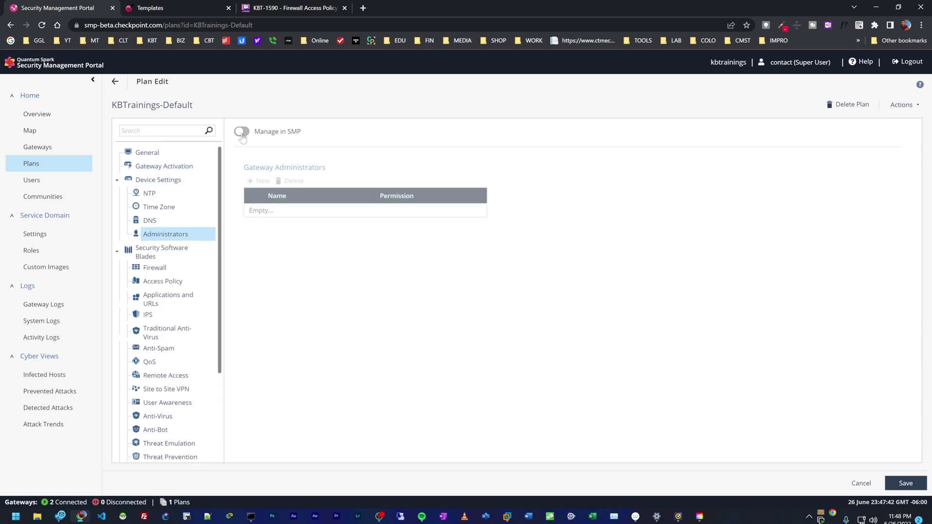
{"action": "left_click", "coordinate": [242, 132]}
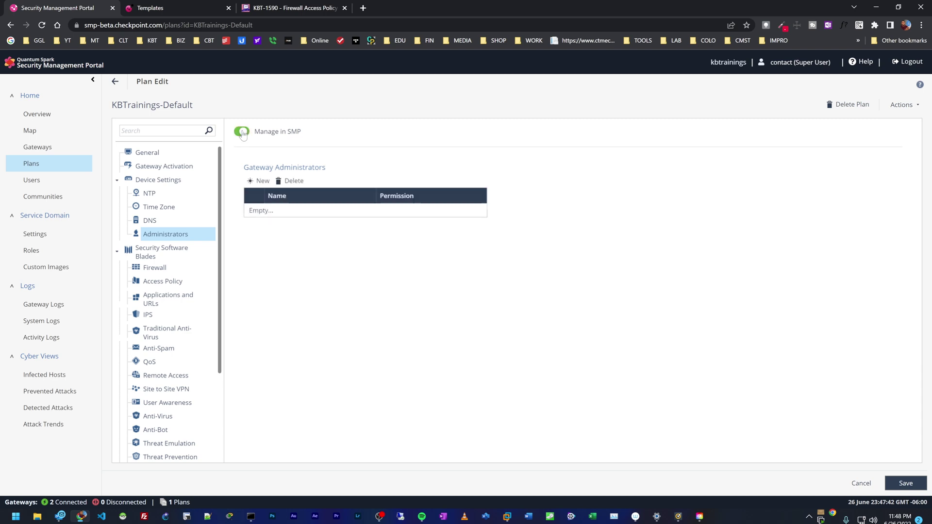
{"action": "left_click", "coordinate": [904, 484]}
{"action": "key", "text": "Return"}
Add a Read-Write administrator named kbtrainings with its password and save the plan.
{"action": "left_click", "coordinate": [261, 182]}
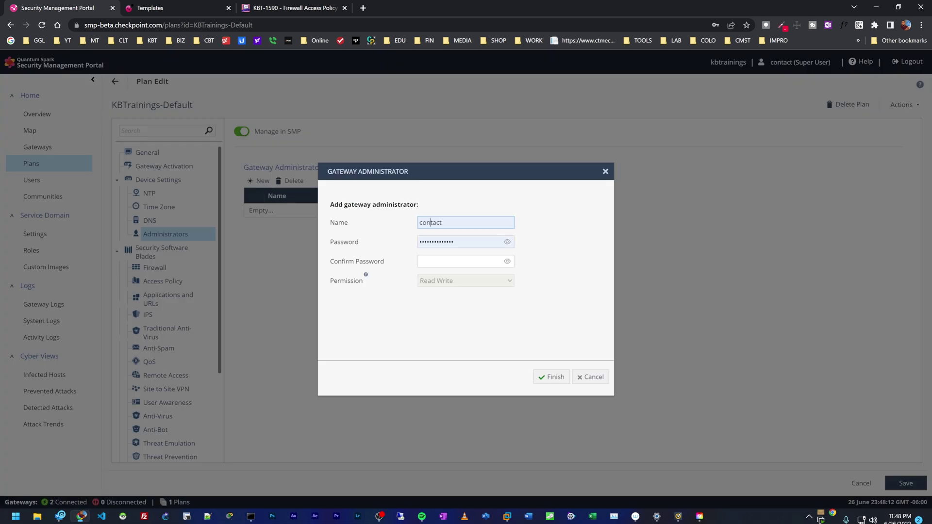
{"action": "key", "text": "ctrl+a"}
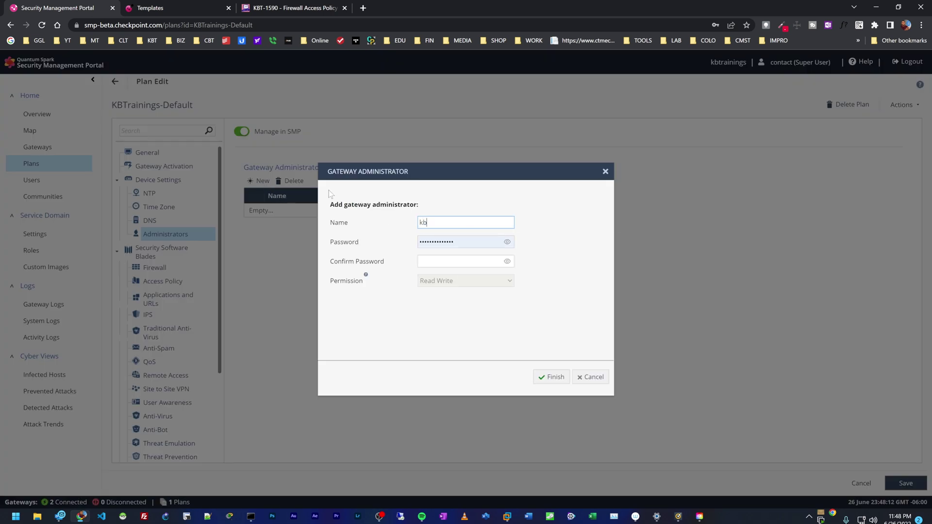
{"action": "key", "text": "Tab"}
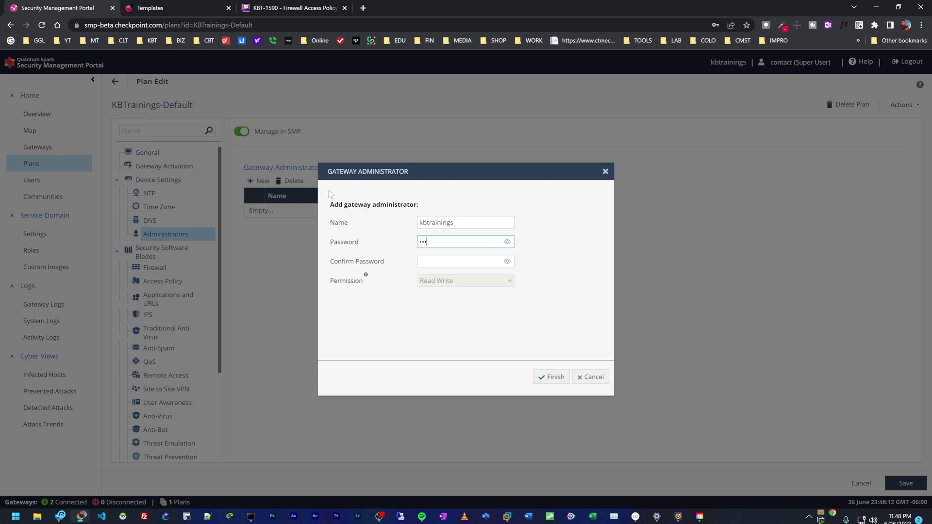
{"action": "key", "text": "Tab"}
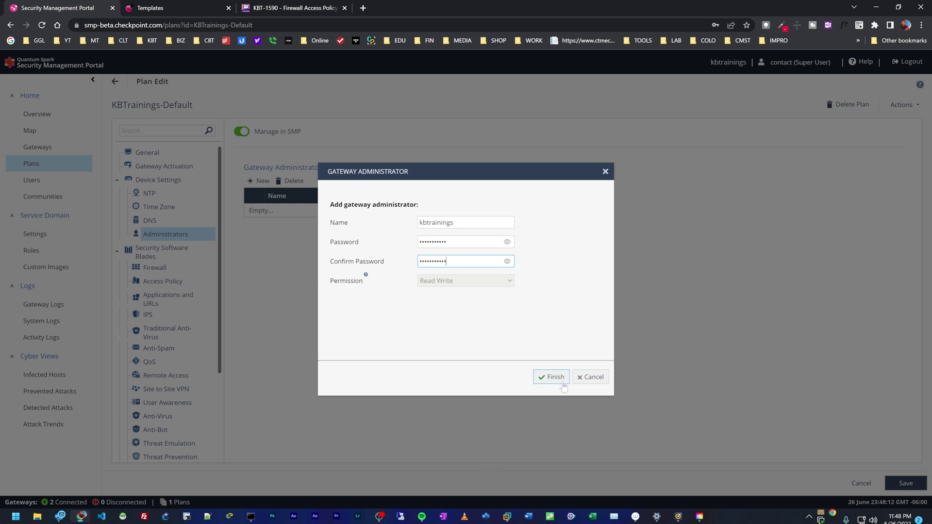
{"action": "left_click", "coordinate": [552, 377]}
{"action": "left_click", "coordinate": [906, 483]}
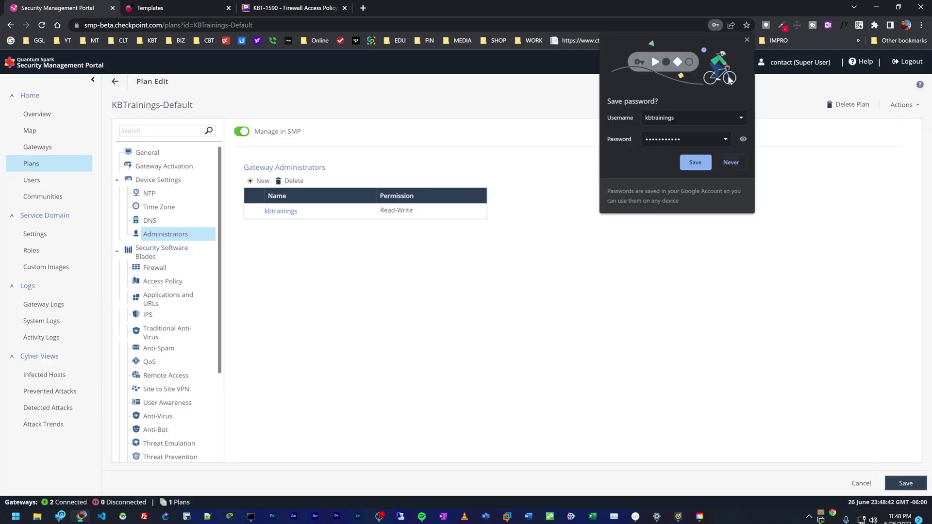
{"action": "left_click", "coordinate": [747, 41]}
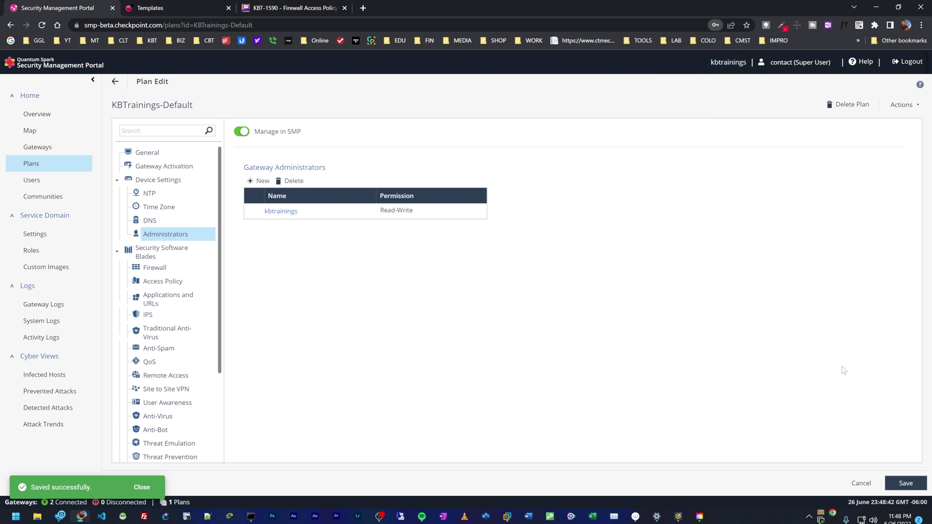
{"action": "left_click", "coordinate": [906, 483]}
Select both gateways, KBT-1590 and KBT-1600, and run Fetch Now on them.
{"action": "left_click", "coordinate": [49, 148]}
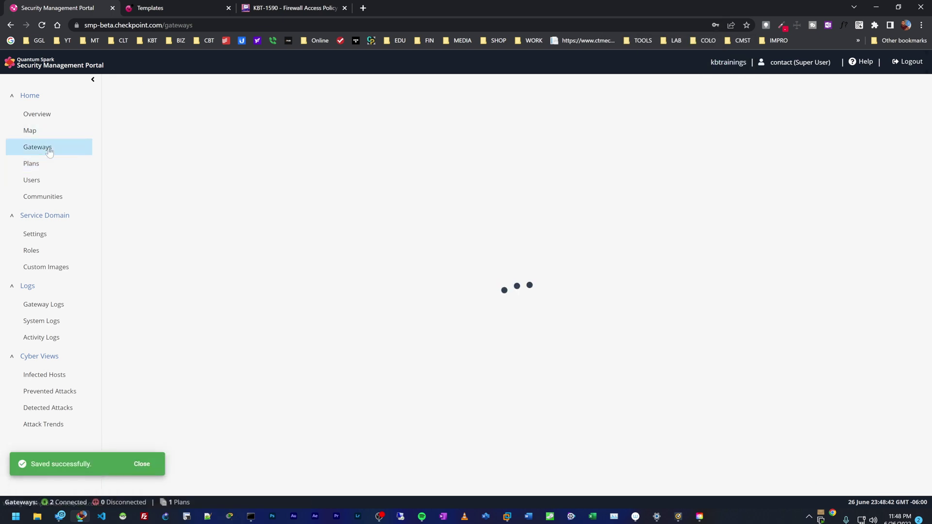
{"action": "left_click", "coordinate": [126, 120]}
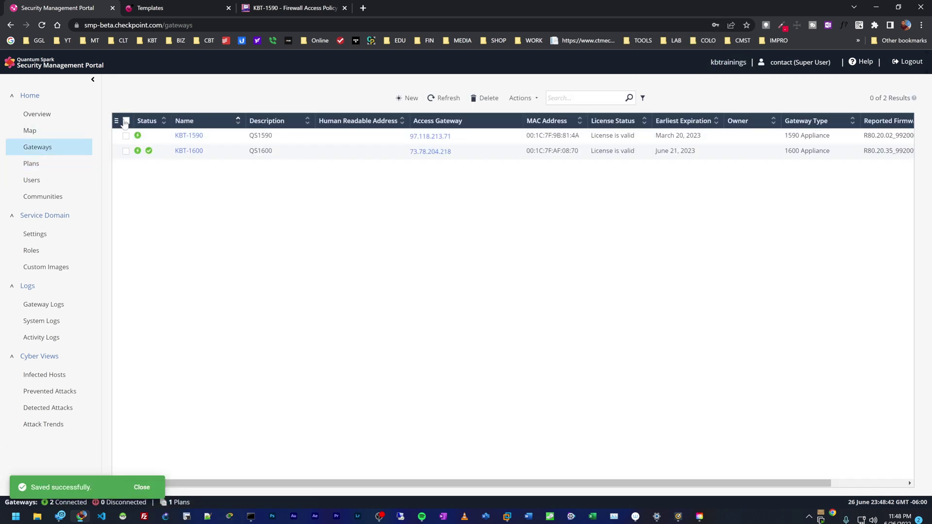
{"action": "left_click", "coordinate": [532, 103]}
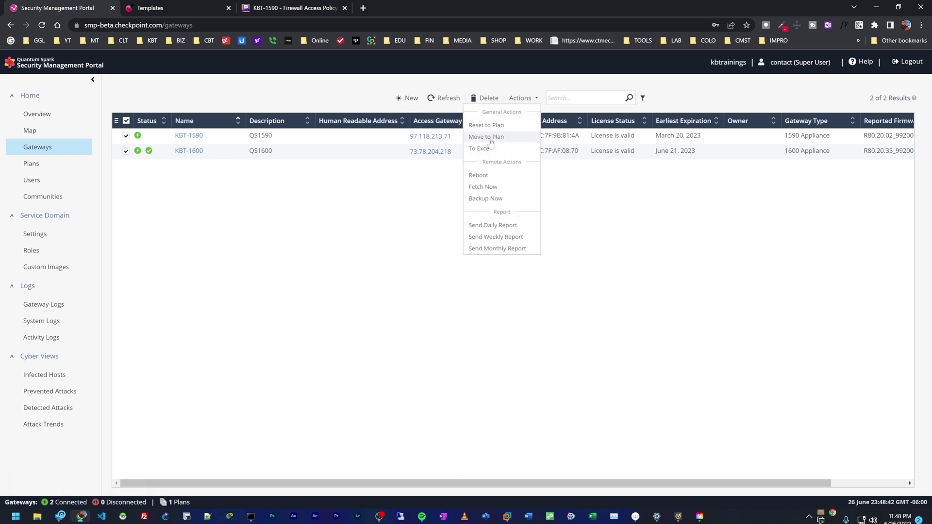
{"action": "left_click", "coordinate": [484, 188]}
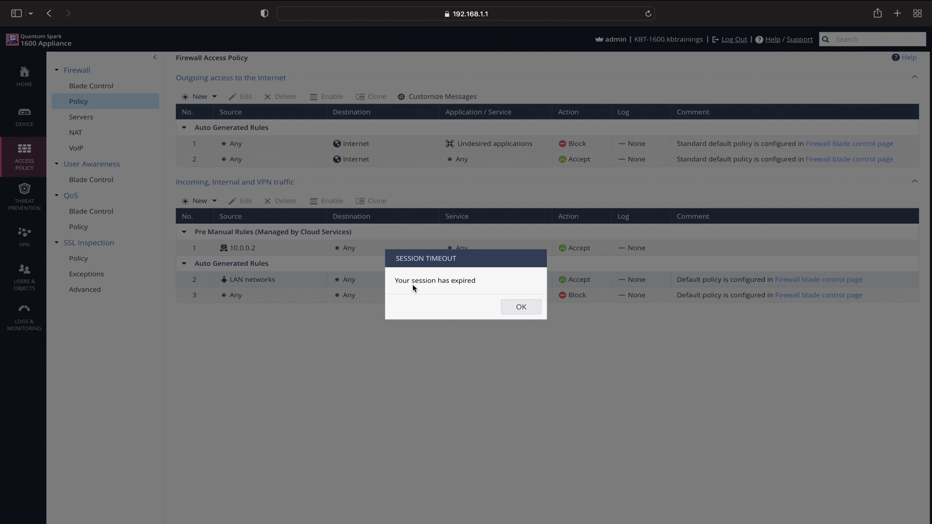
Dismiss the session timeout and log in to the 1600 as kbtrainings with the new admin password.
{"action": "left_click", "coordinate": [518, 315]}
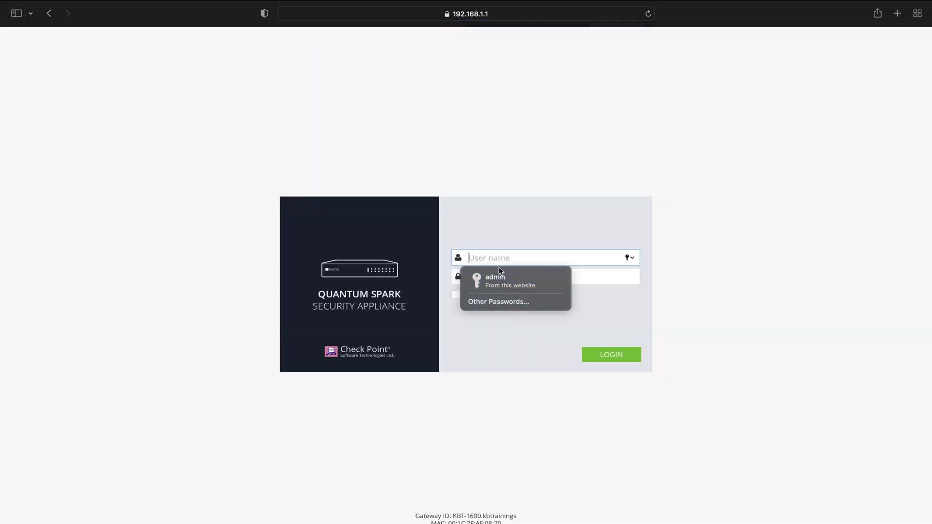
{"action": "type", "text": "kb"}
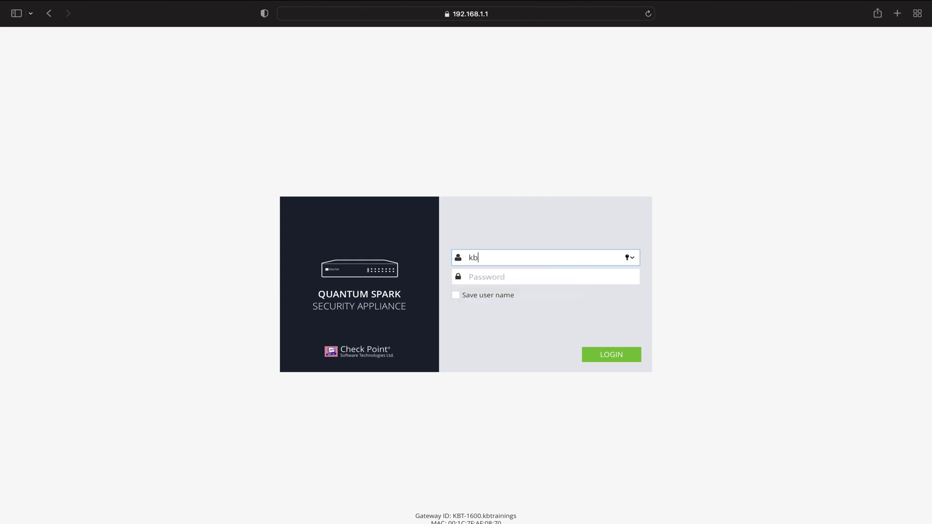
{"action": "type", "text": "trainings"}
{"action": "key", "text": "Tab"}
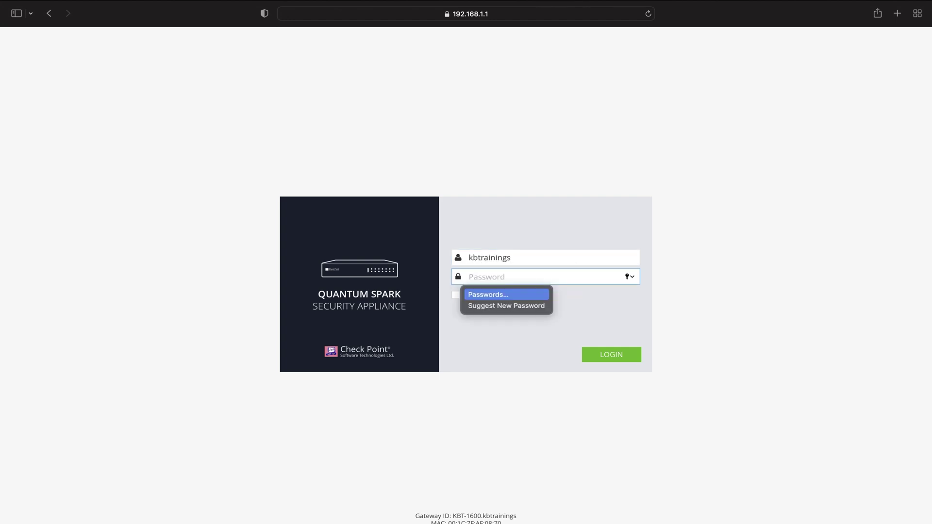
{"action": "type", "text": "••"}
{"action": "key", "text": "Return"}
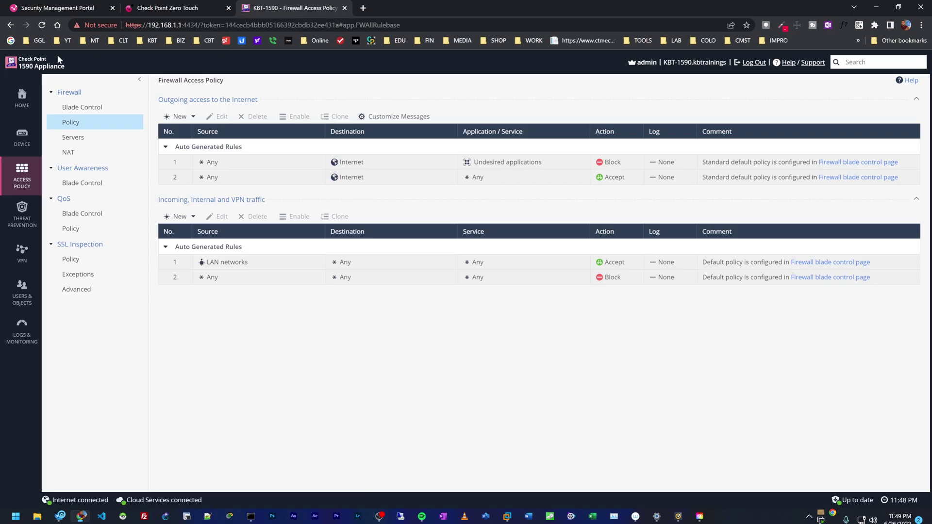
Reload the 1590 WebUI and log in as kbtrainings with the new admin password.
{"action": "left_click", "coordinate": [42, 25]}
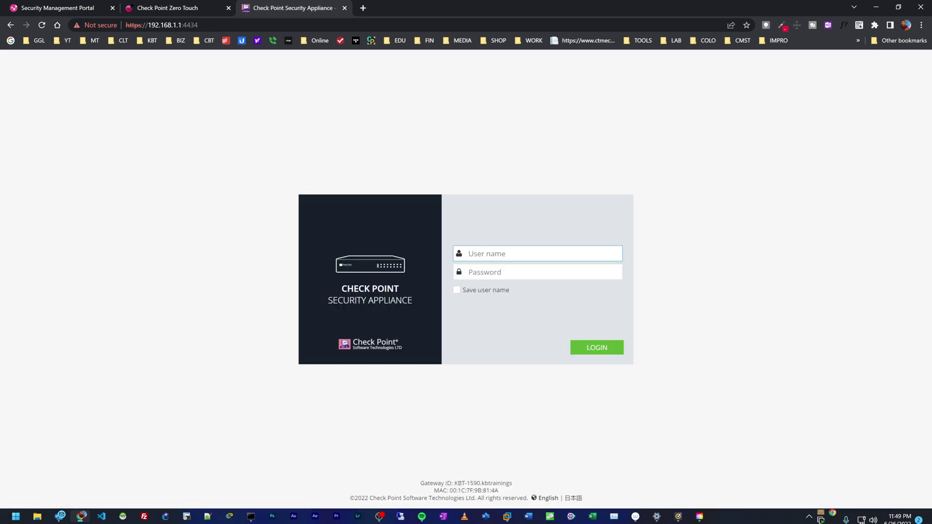
{"action": "type", "text": "kbtrainings"}
{"action": "key", "text": "Tab"}
{"action": "type", "text": "•"}
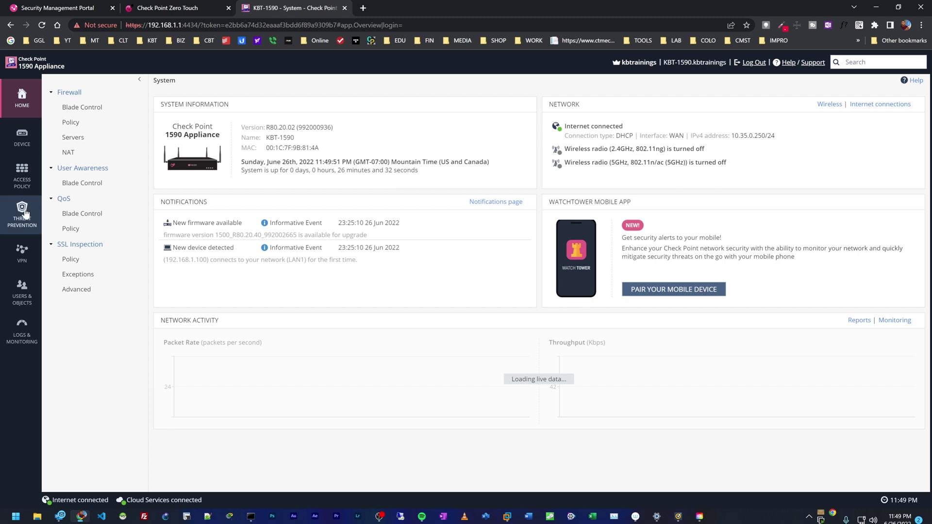
Check Users & Objects > Administrators to confirm kbtrainings is listed.
{"action": "mouse_move", "coordinate": [20, 217]}
{"action": "left_click", "coordinate": [22, 294]}
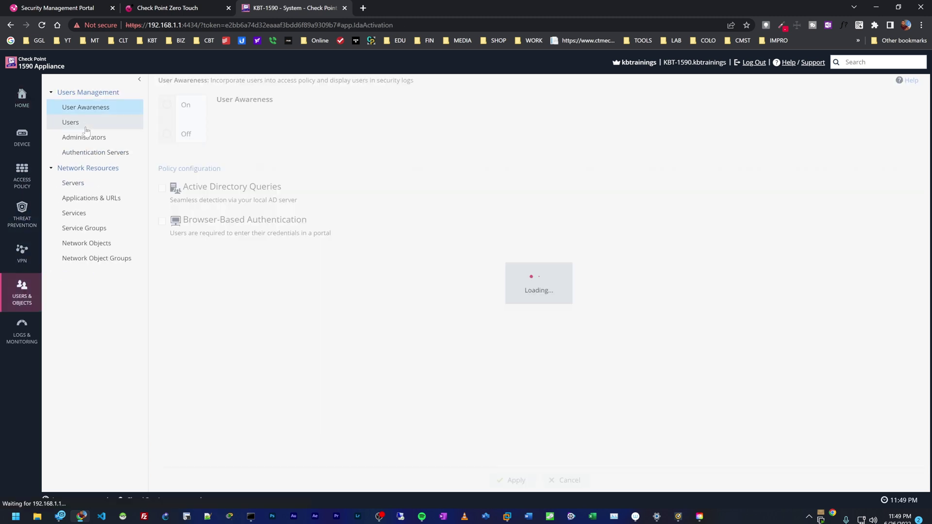
{"action": "left_click", "coordinate": [88, 139]}
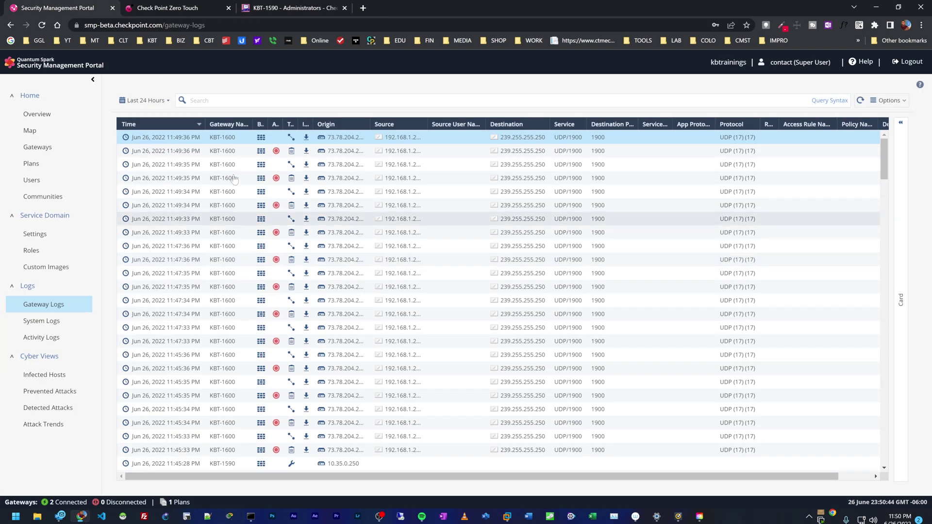
Scroll through the Gateway Logs entries from both gateways, then switch to System Logs.
{"action": "scroll", "coordinate": [234, 235], "scroll_direction": "down", "scroll_amount": 15}
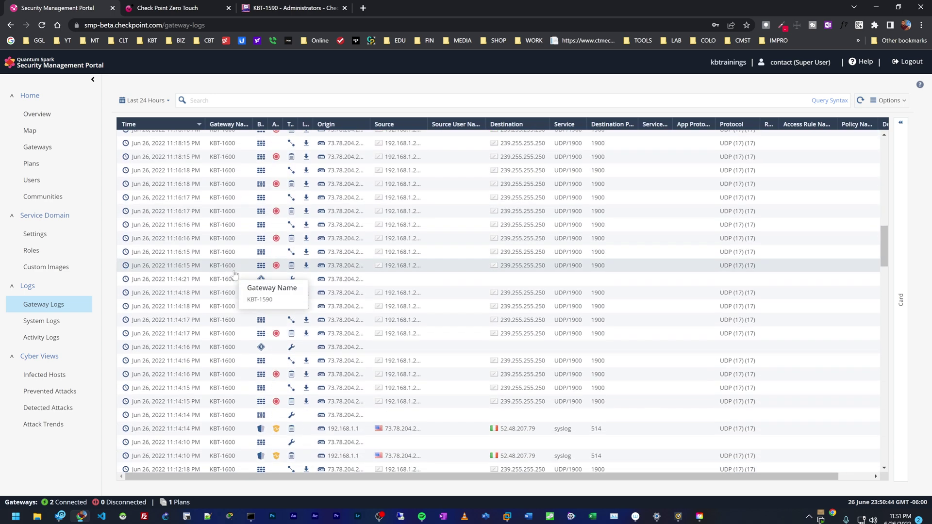
{"action": "scroll", "coordinate": [234, 274], "scroll_direction": "down", "scroll_amount": 5}
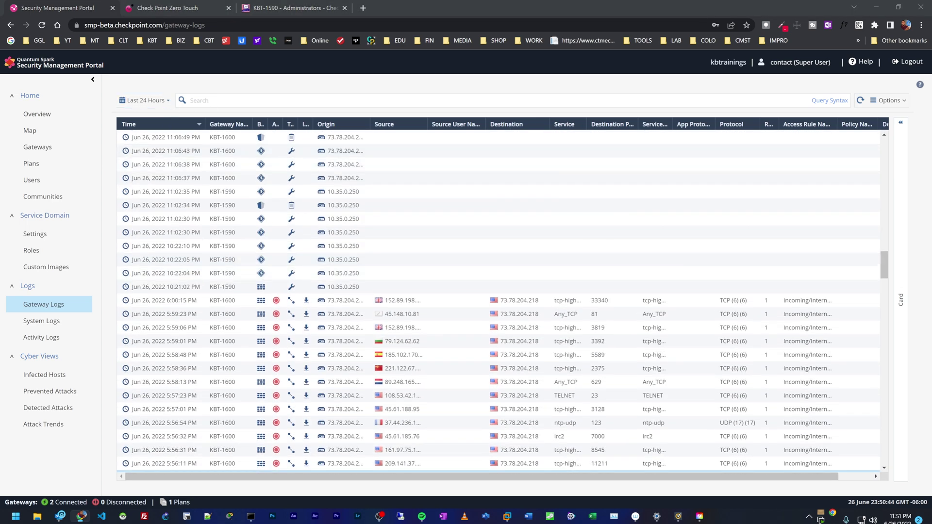
{"action": "left_click", "coordinate": [192, 100]}
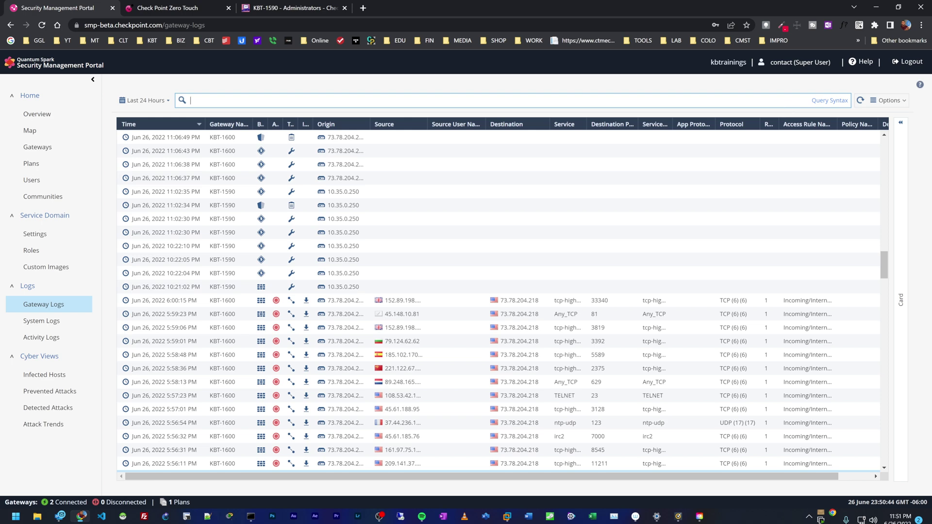
{"action": "left_click", "coordinate": [43, 322]}
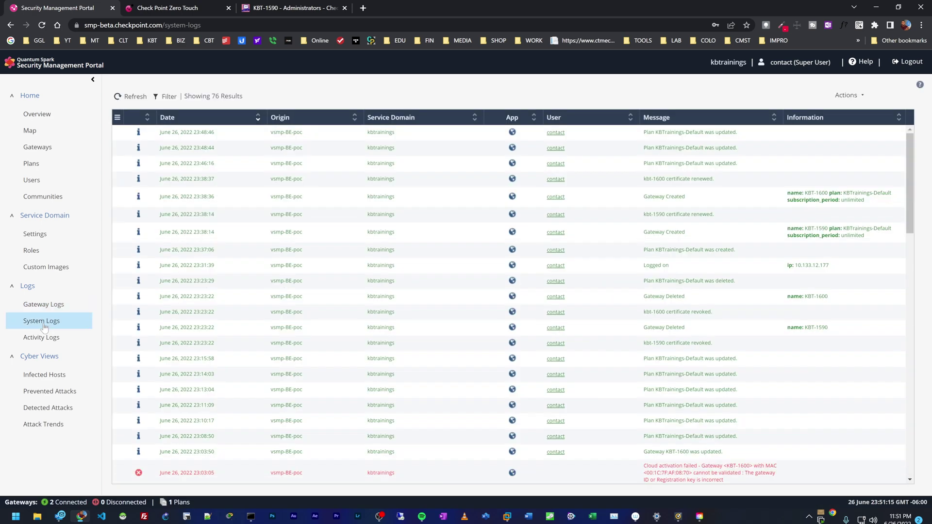
Open Activity Logs, showing 97 results of CyberReports tasks and gateway mail notifications, and expand Cyber Views.
{"action": "left_click", "coordinate": [48, 356]}
{"action": "left_click", "coordinate": [54, 340]}
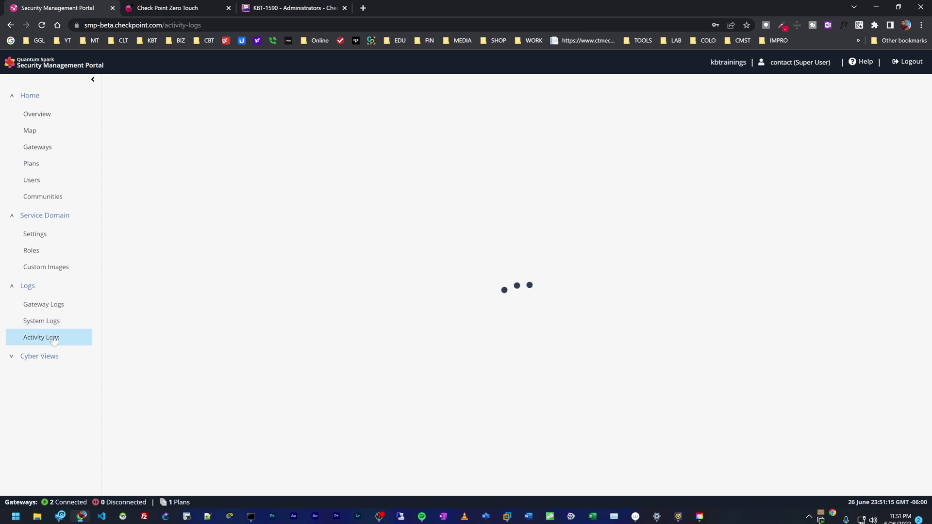
{"action": "left_click", "coordinate": [16, 362]}
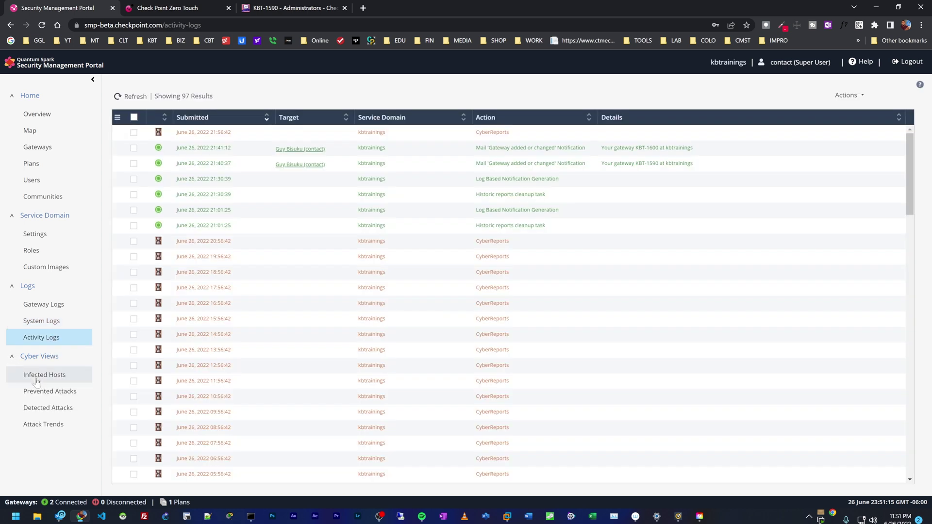